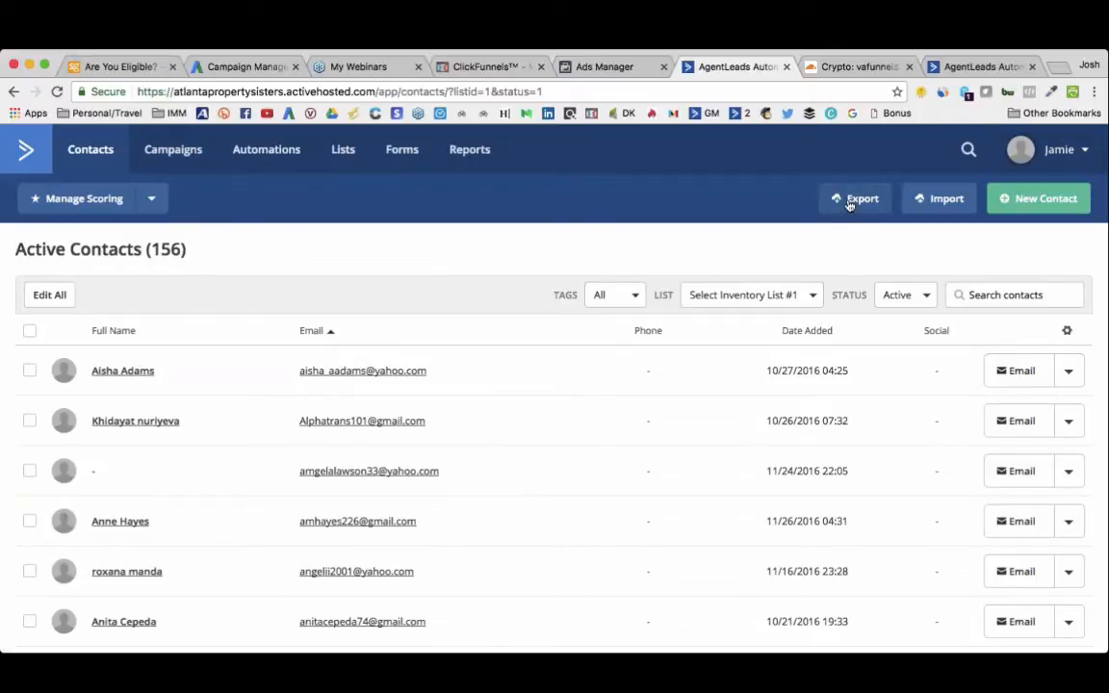
Export the contacts of the list Select Inventory List #1 as a CSV file
click(343, 154)
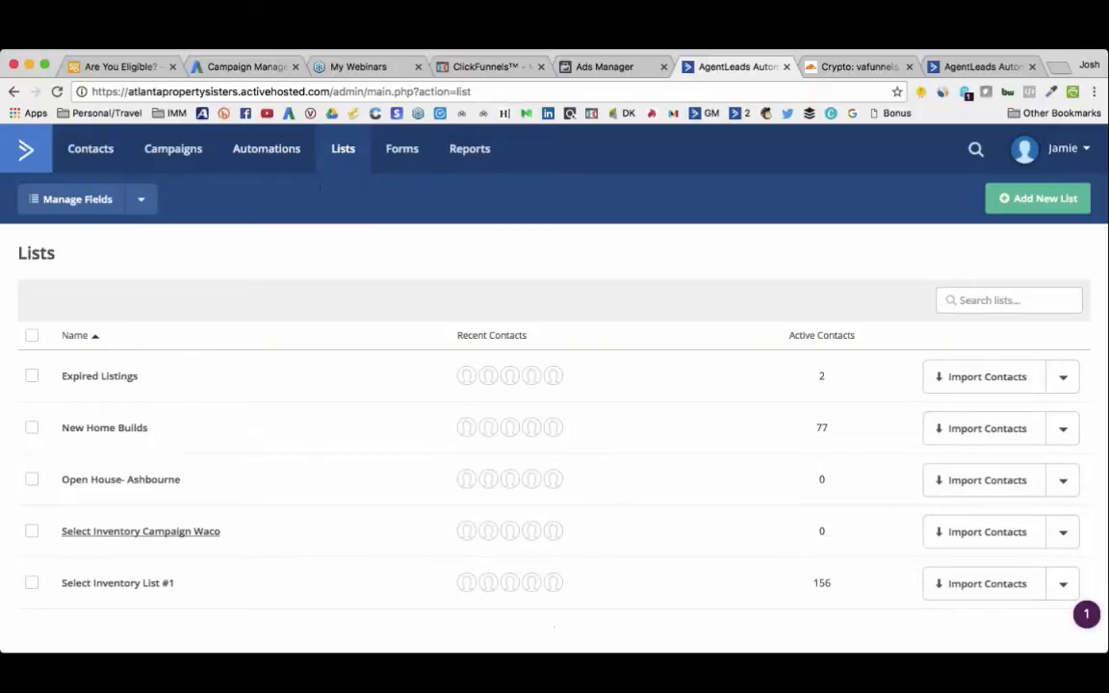
click(129, 584)
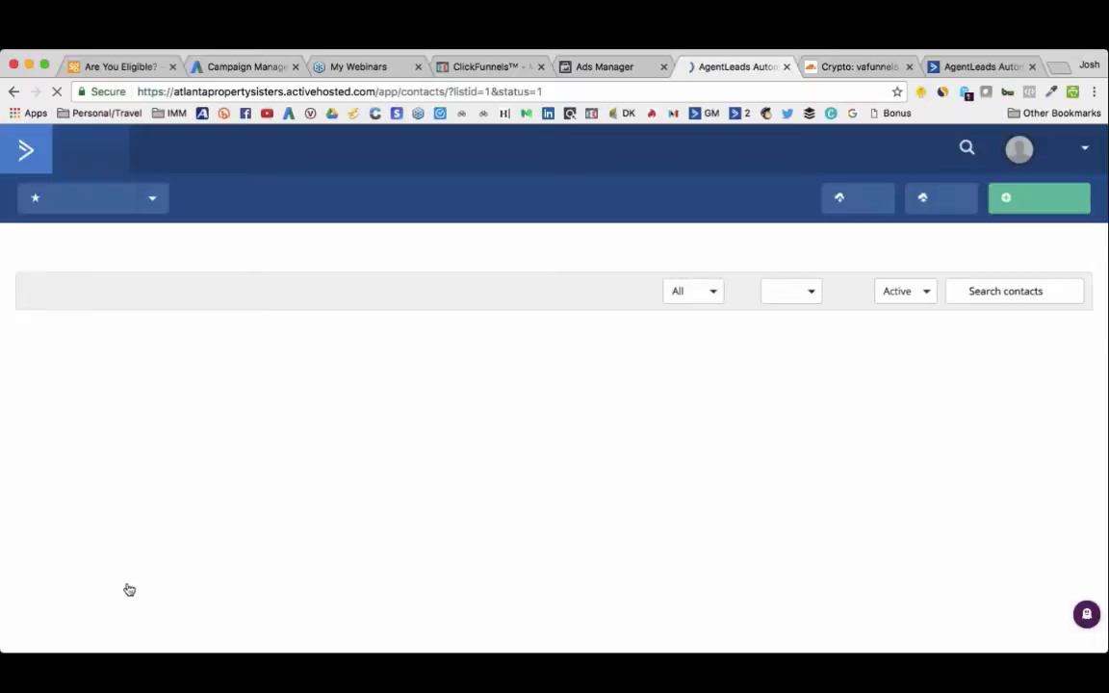
click(851, 201)
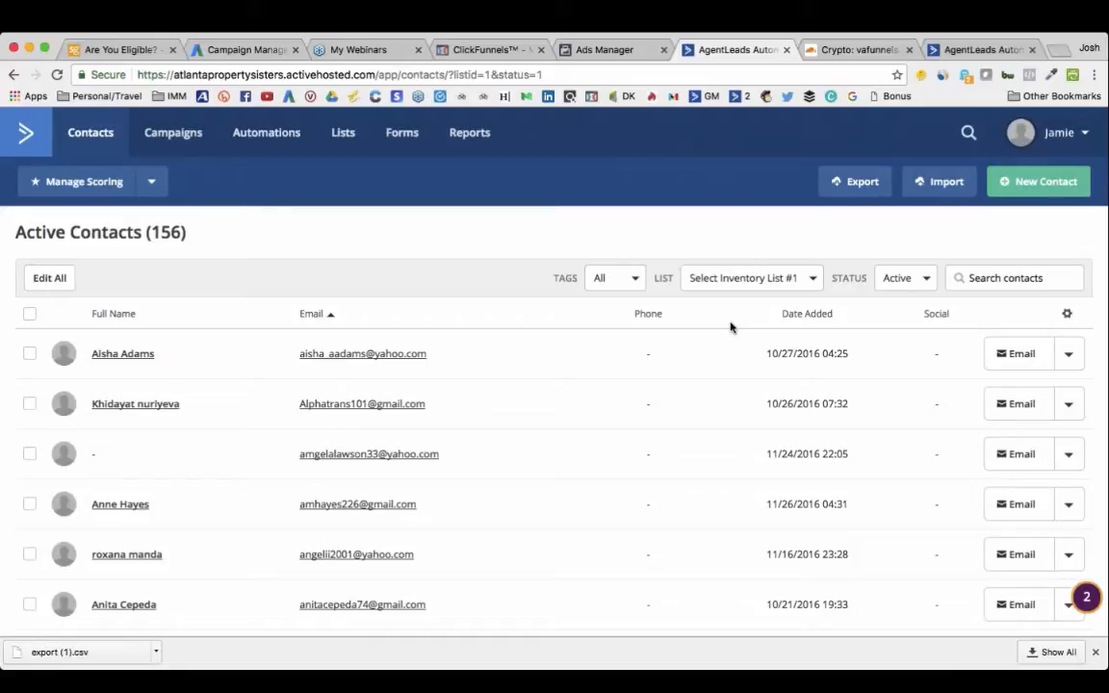
Examine the exported contact columns in the export (1) spreadsheet in Numbers and return to Chrome
click(190, 604)
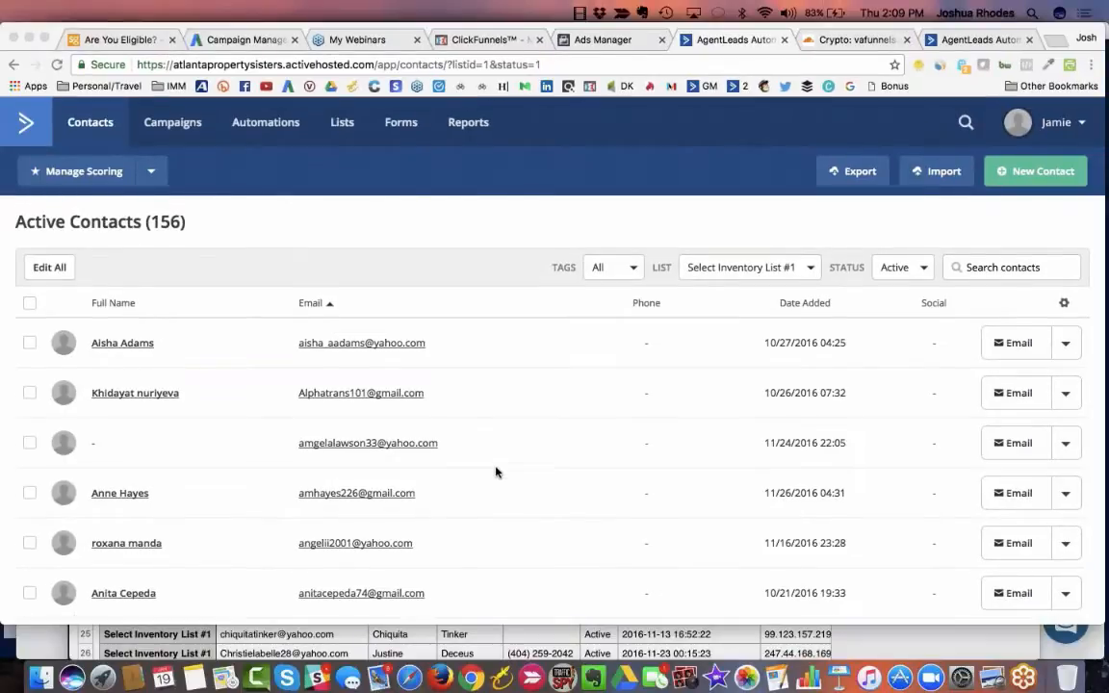
click(538, 635)
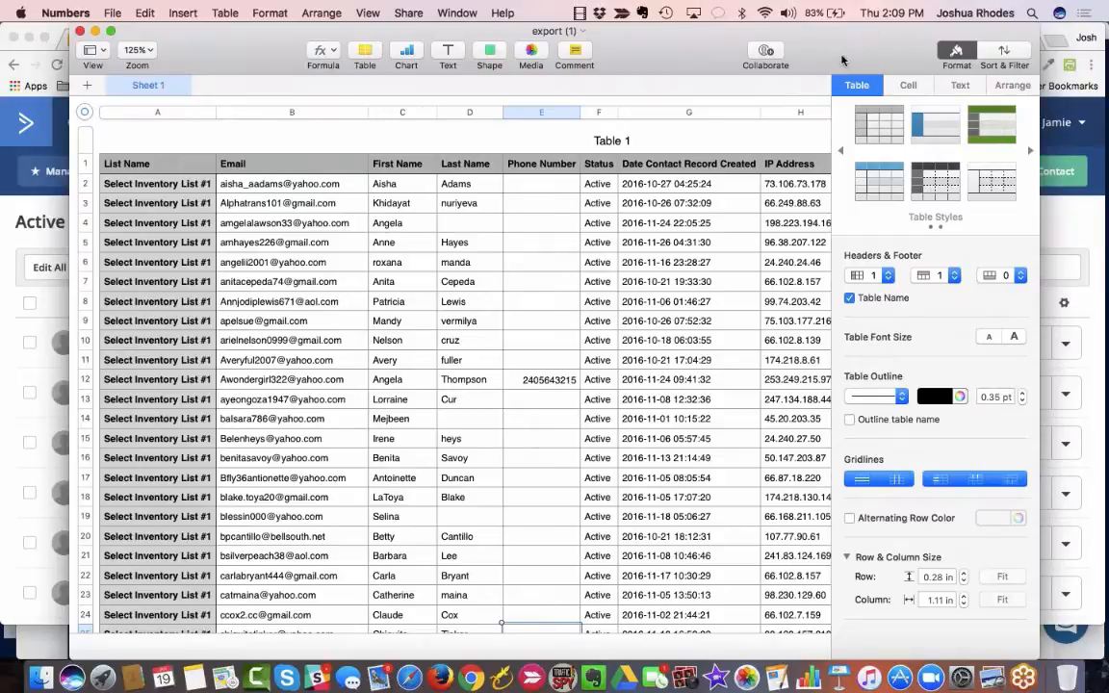
click(10, 277)
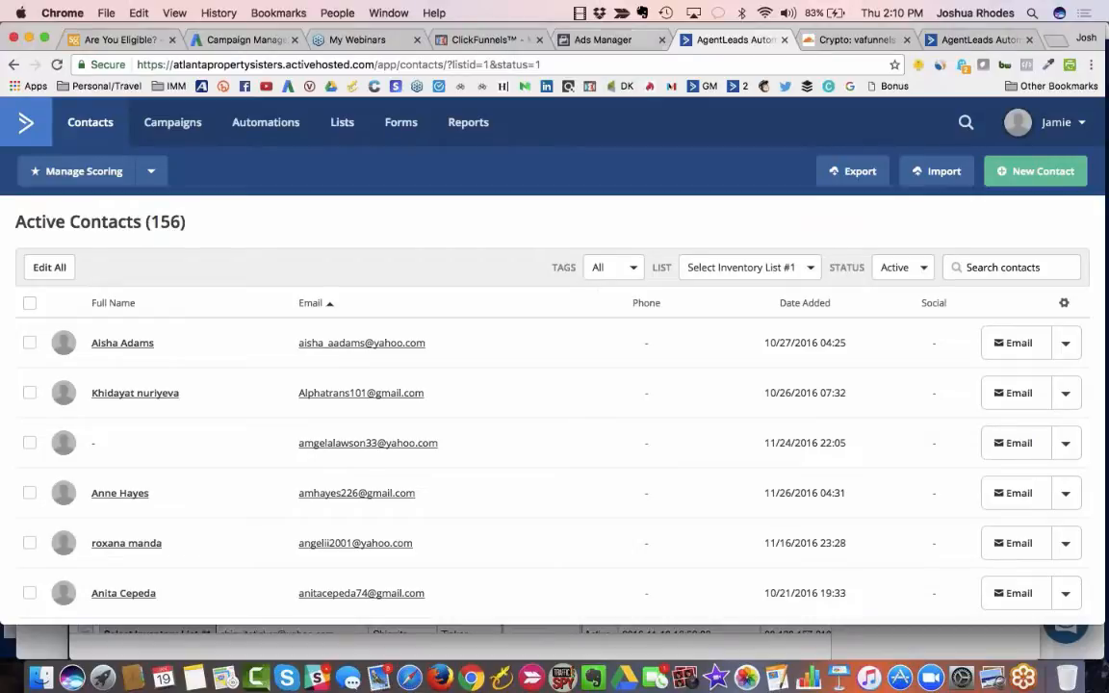
Switch to Facebook Ads Manager and open the ad account's Audiences page
click(611, 40)
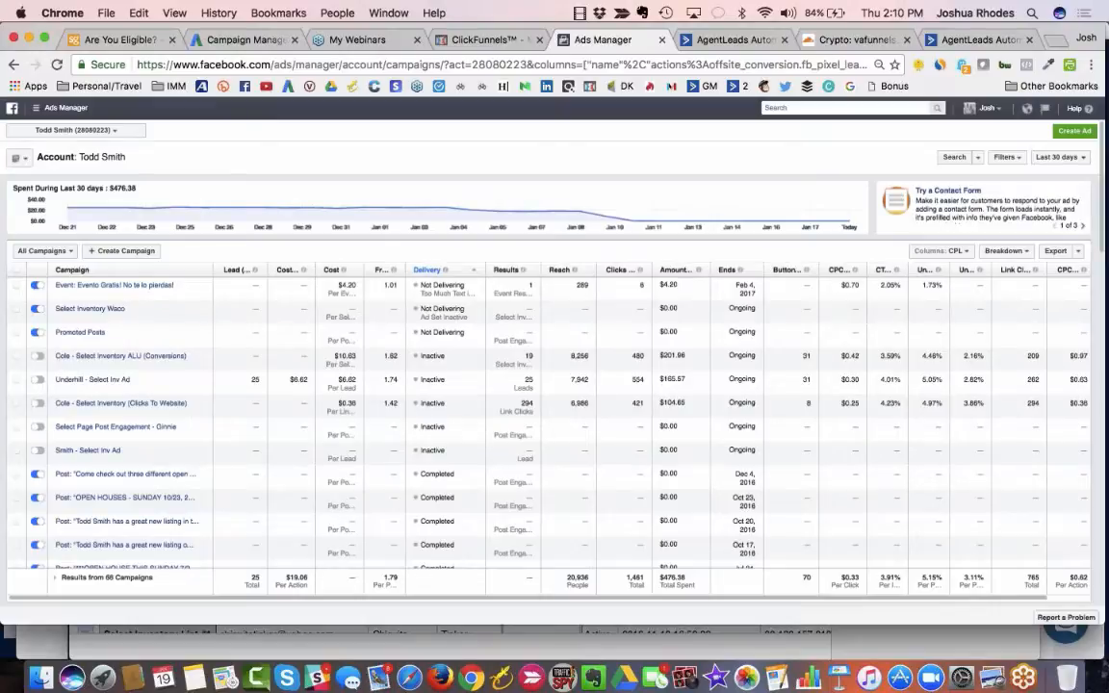
click(735, 40)
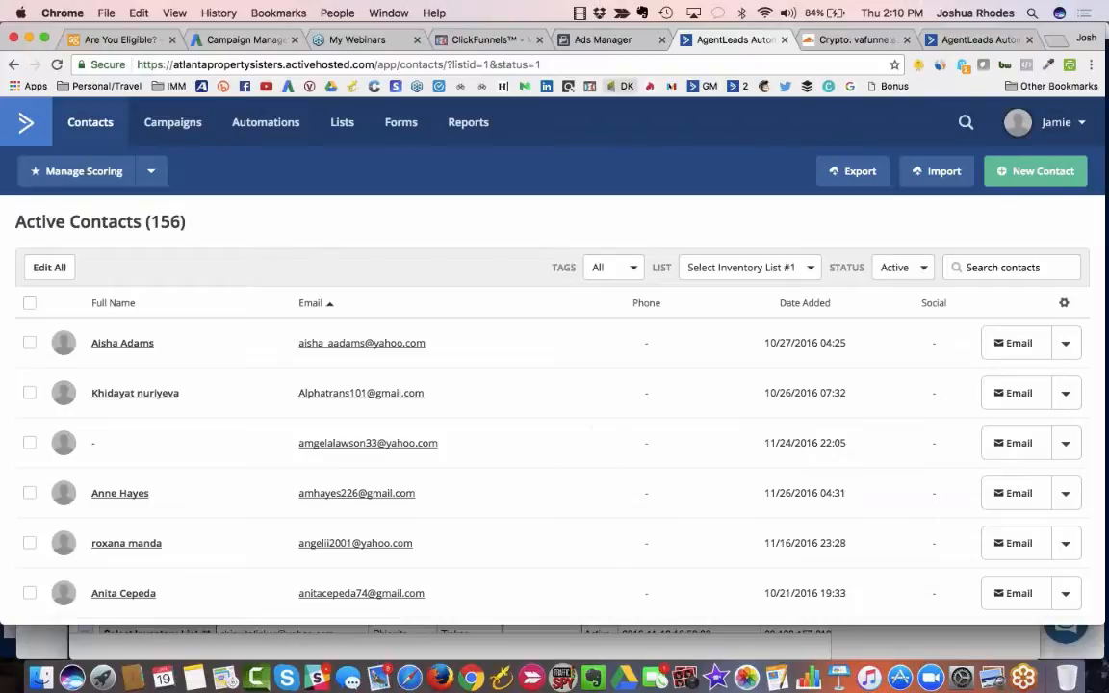
click(604, 40)
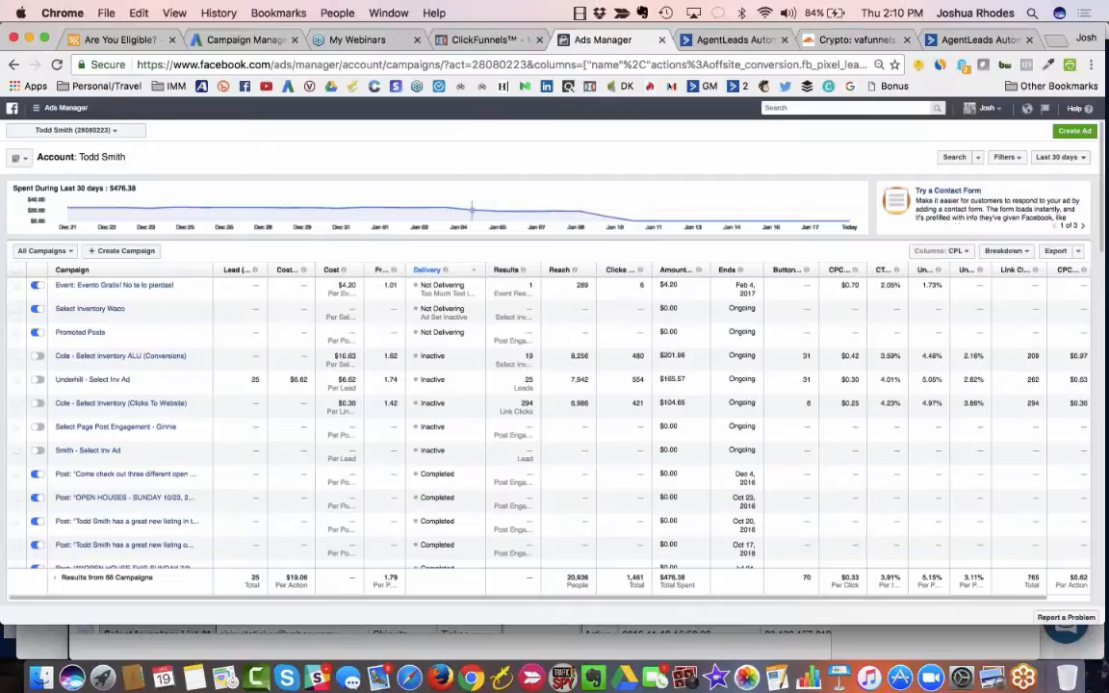
click(39, 108)
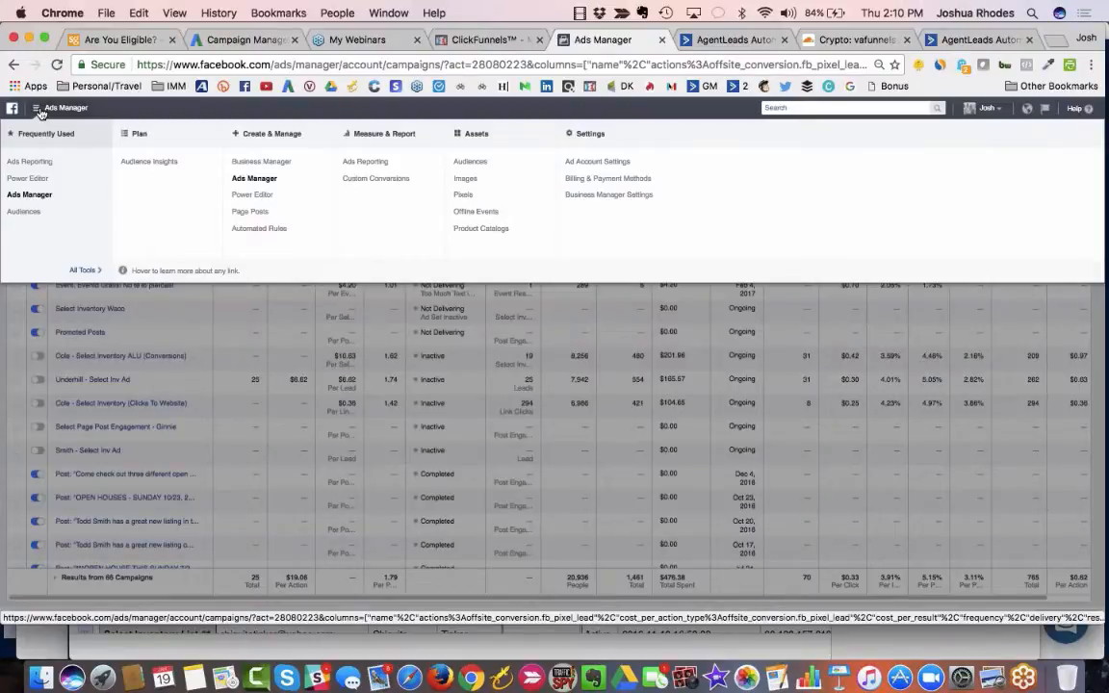
click(27, 212)
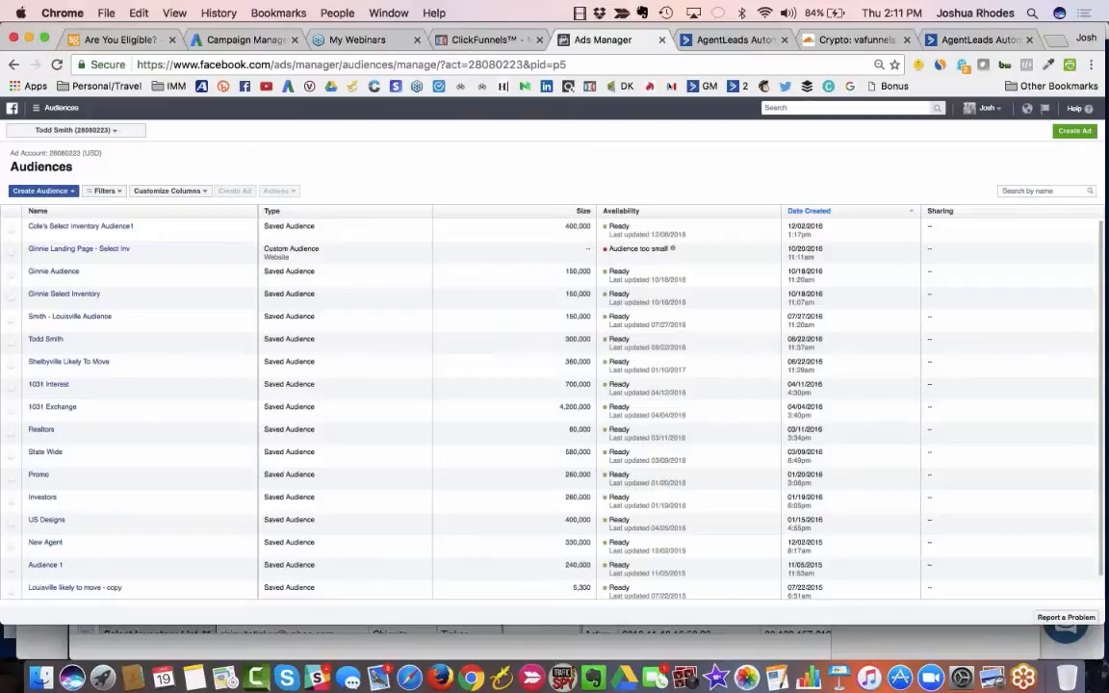
Start a new custom audience from a customer file, using the option to choose a file or copy and paste data
click(43, 192)
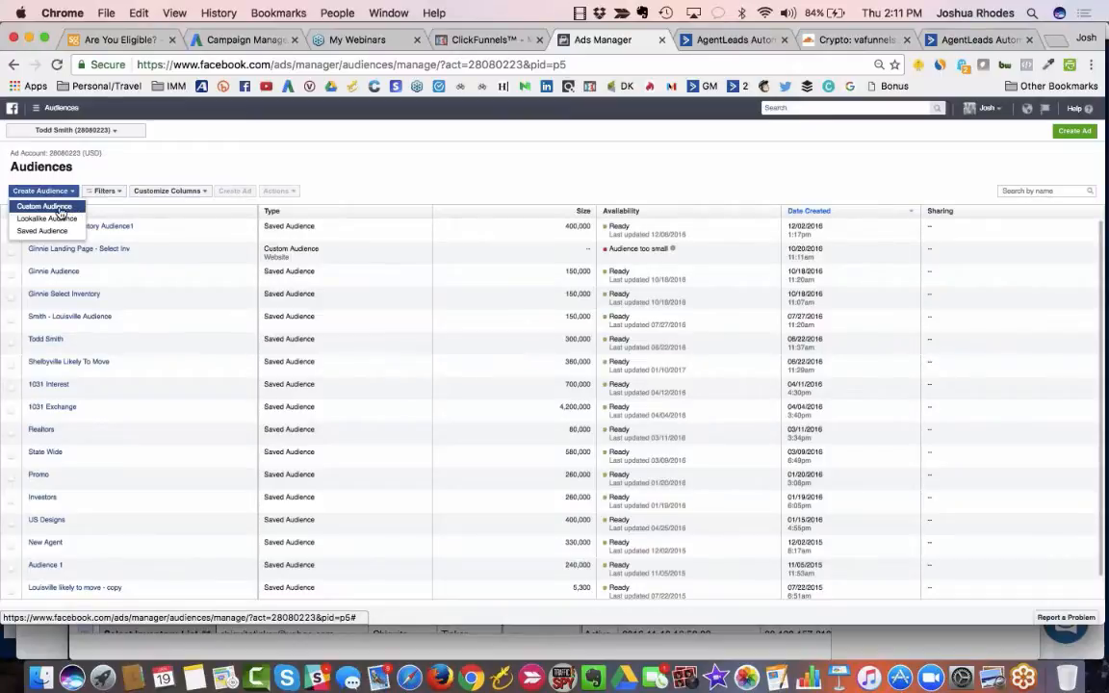
click(58, 207)
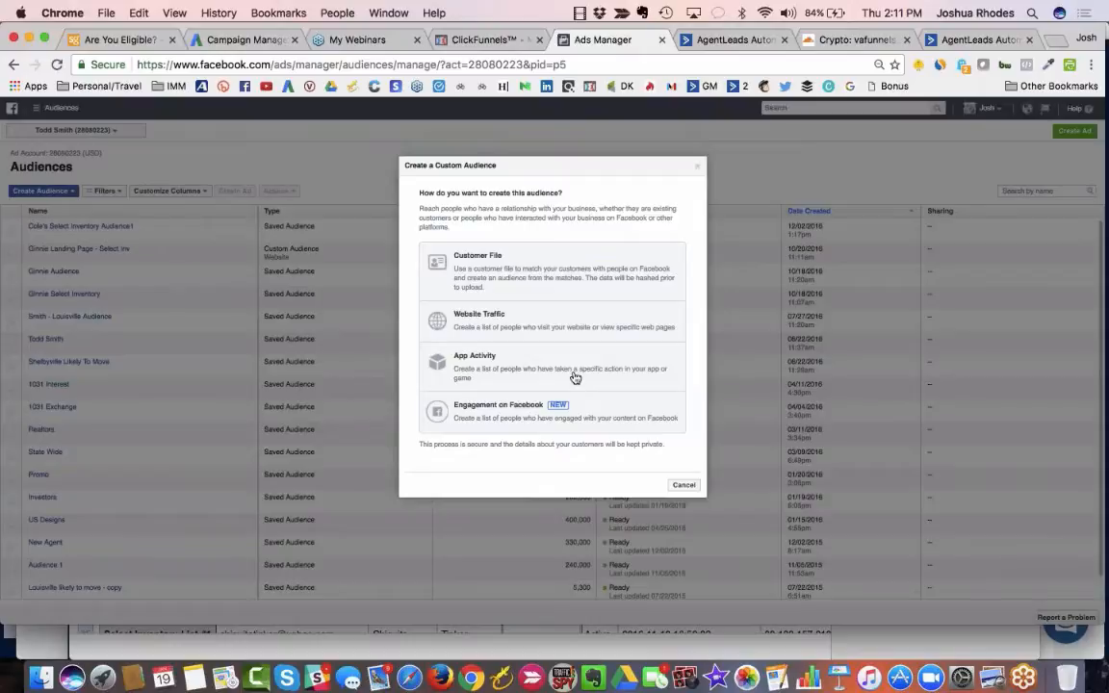
click(557, 273)
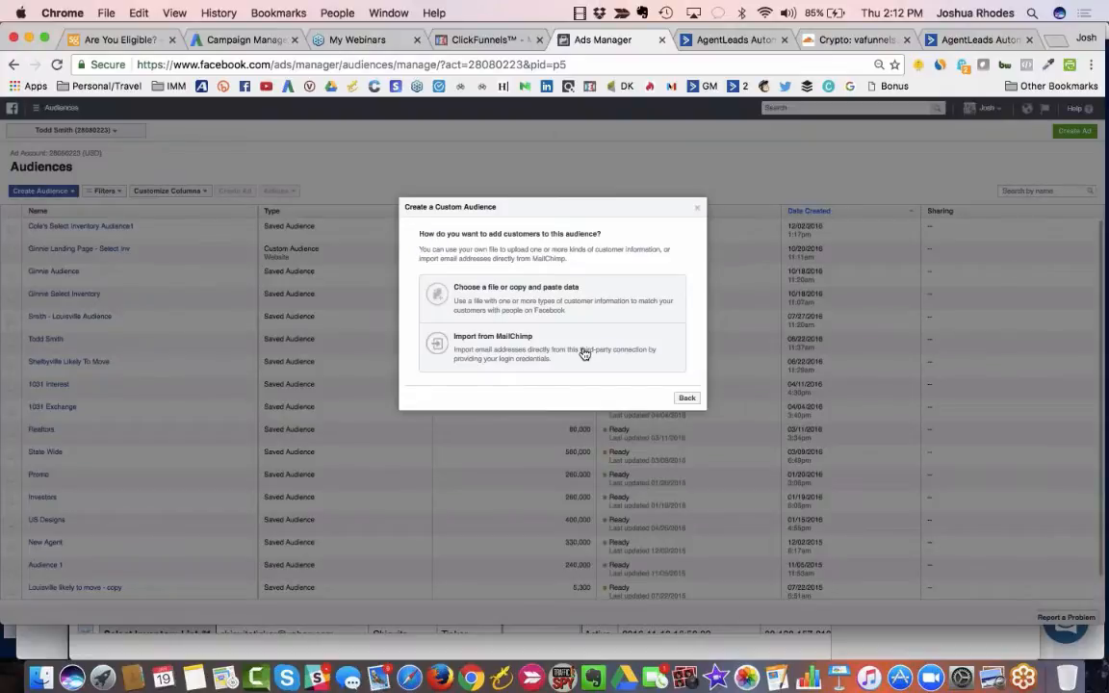
click(515, 302)
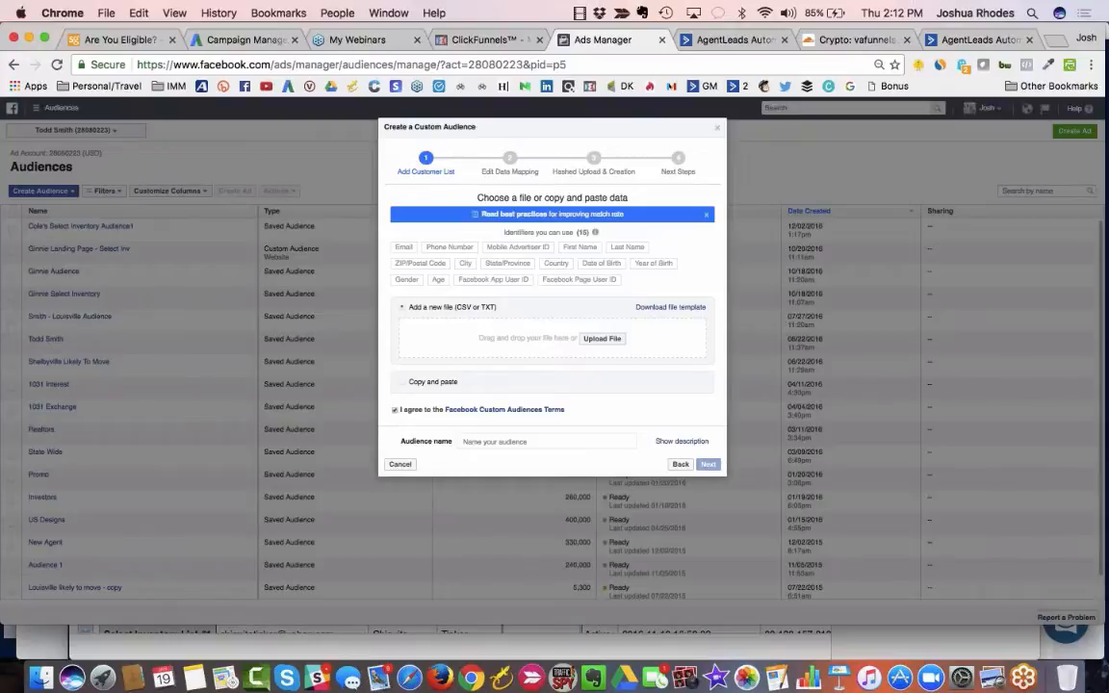
Add export (1).csv from the Test folder as the audience's customer list file
click(604, 339)
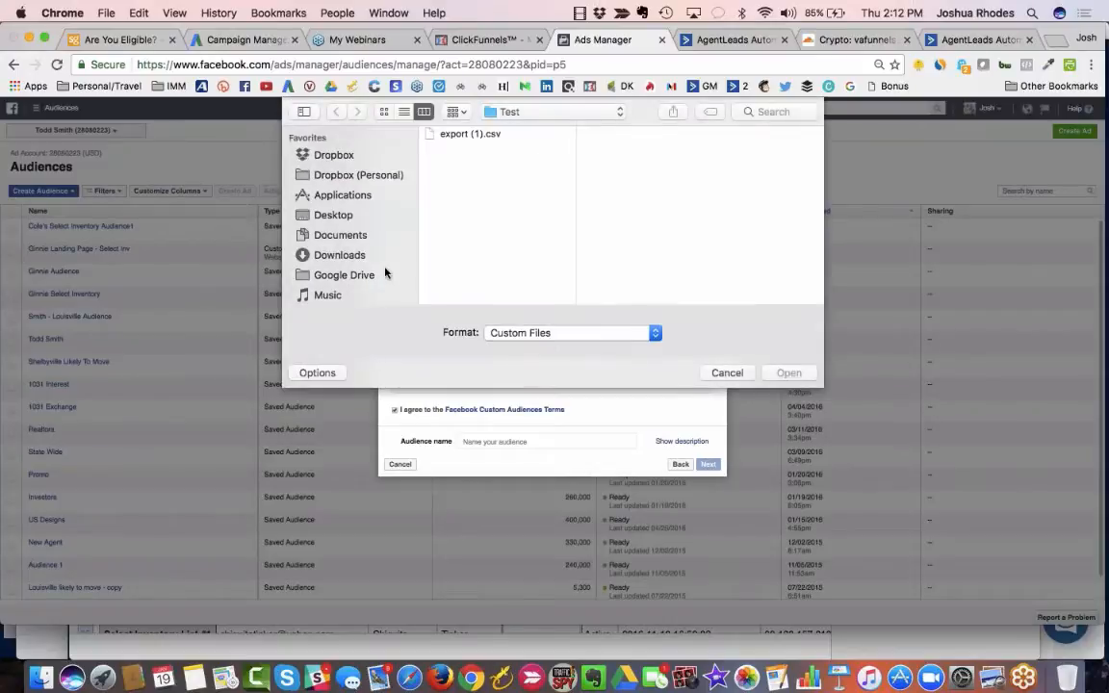
click(462, 134)
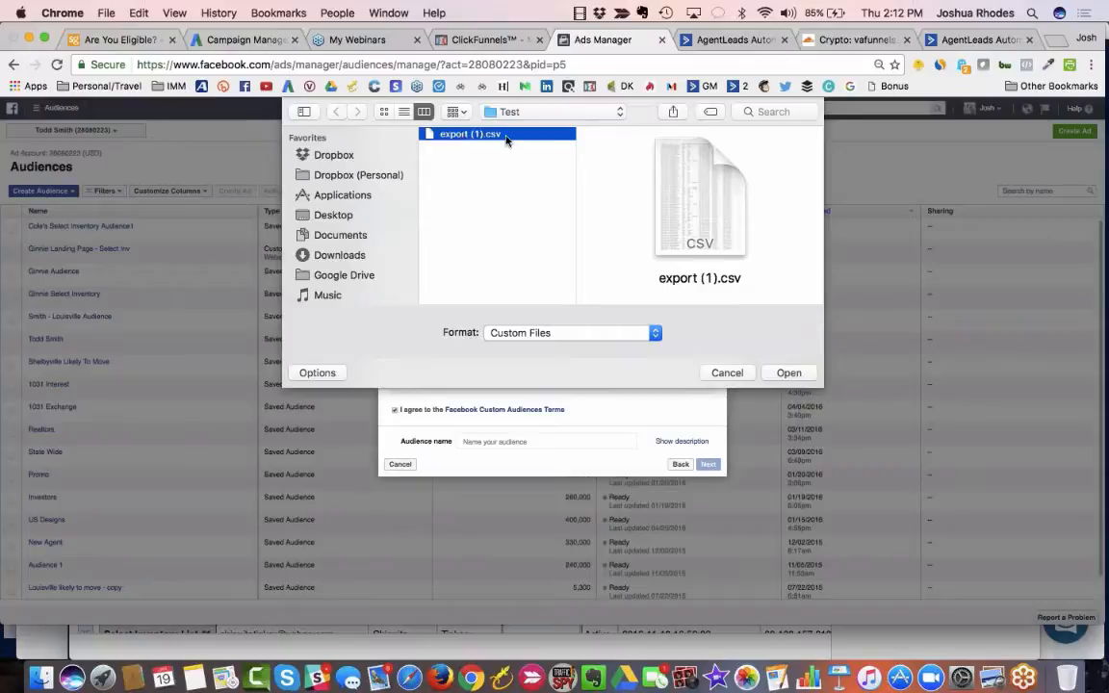
click(786, 373)
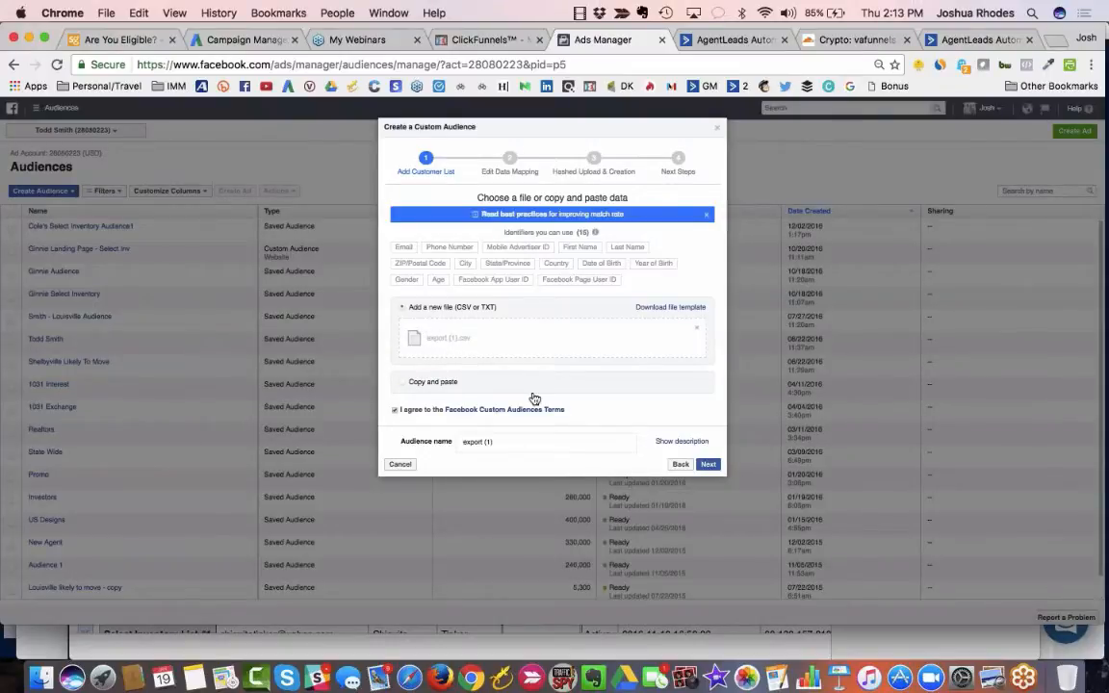
Name the audience "Select Inventory - Date" and continue to the data mapping
triple_click(487, 441)
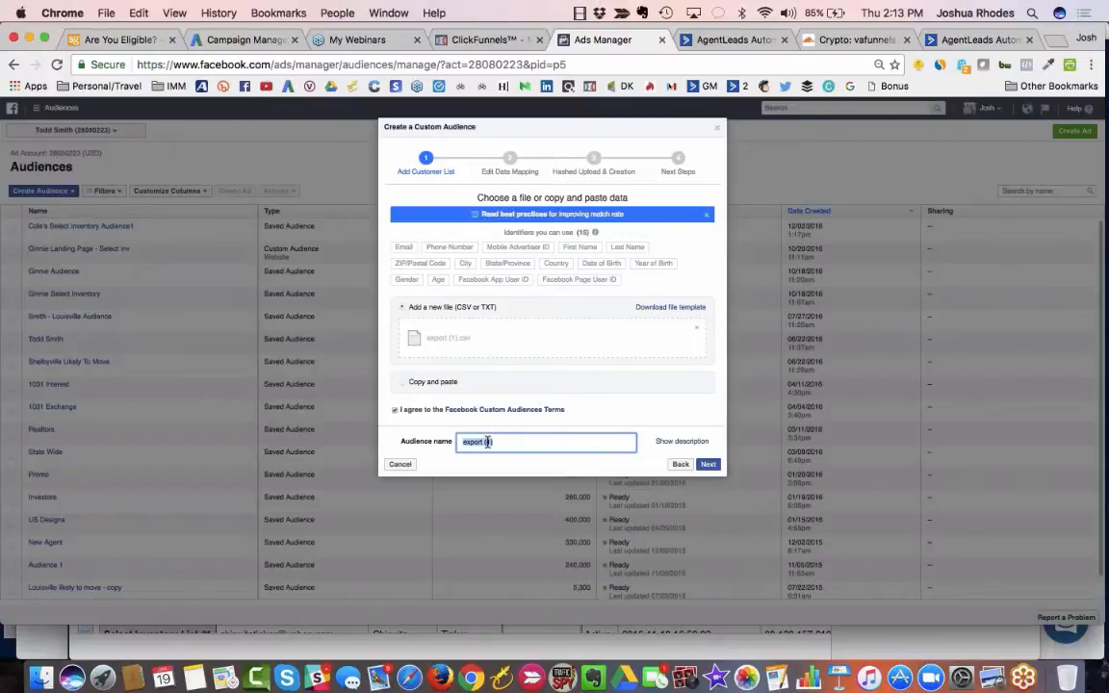
text(Select Inventory - )
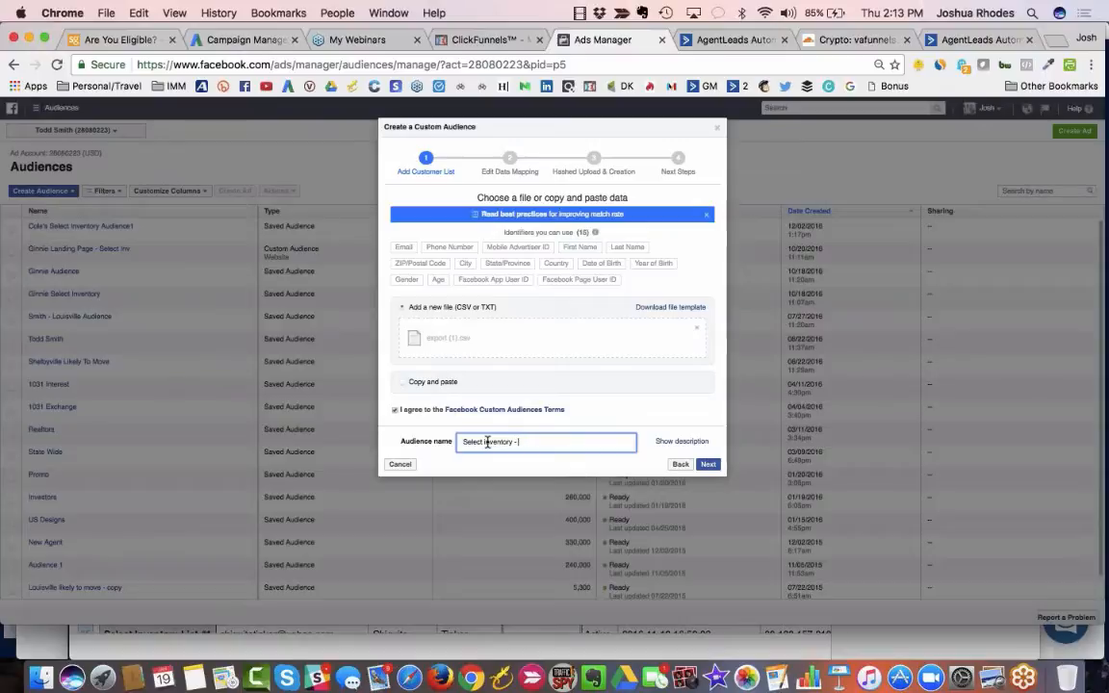
text(Date)
click(707, 465)
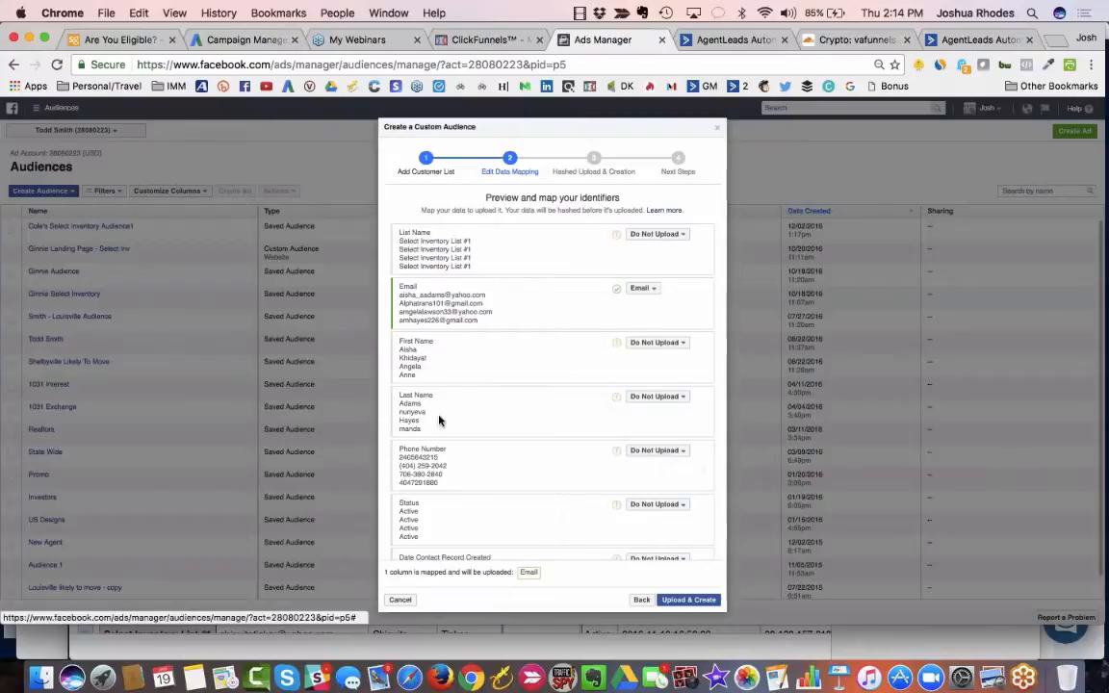
Review the column mapping, upload the customer list with only the Email column mapped despite unmapped identifiers, and finish creating the audience
scroll(481, 392, down, 3)
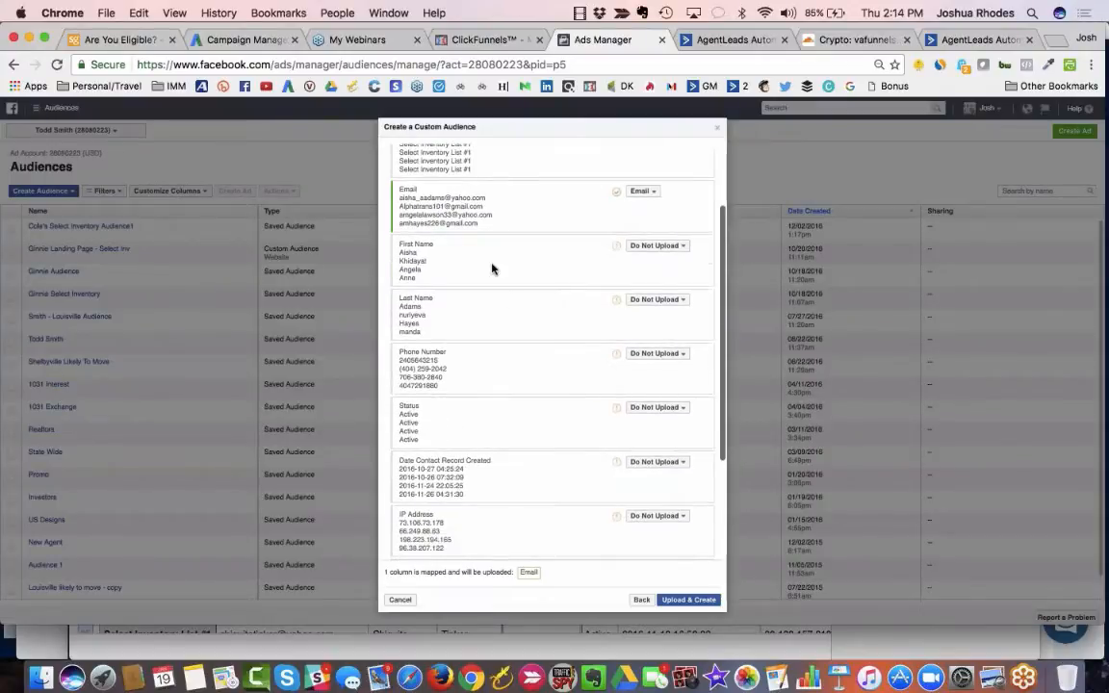
scroll(510, 371, down, 2)
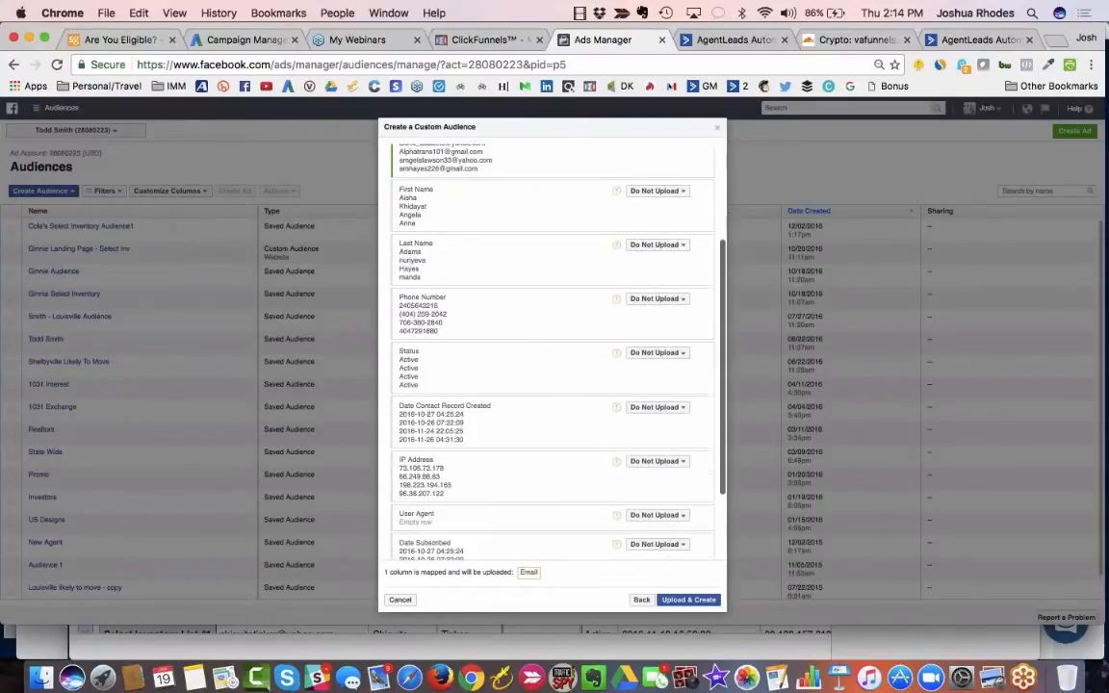
scroll(414, 332, up, 4)
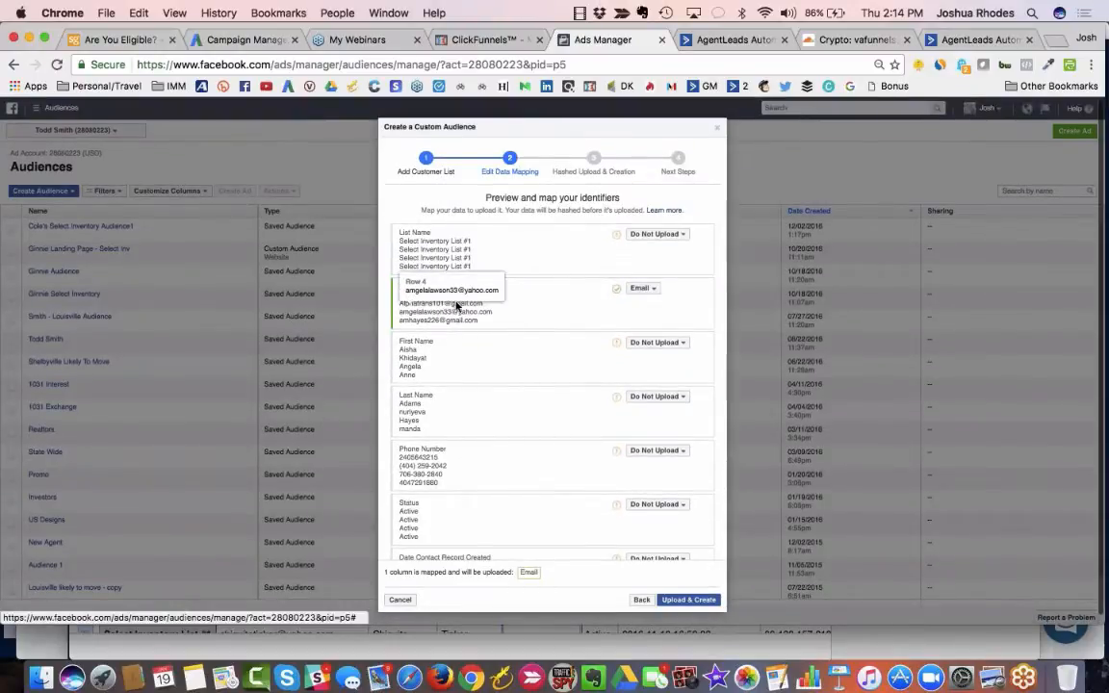
mouse_move(617, 293)
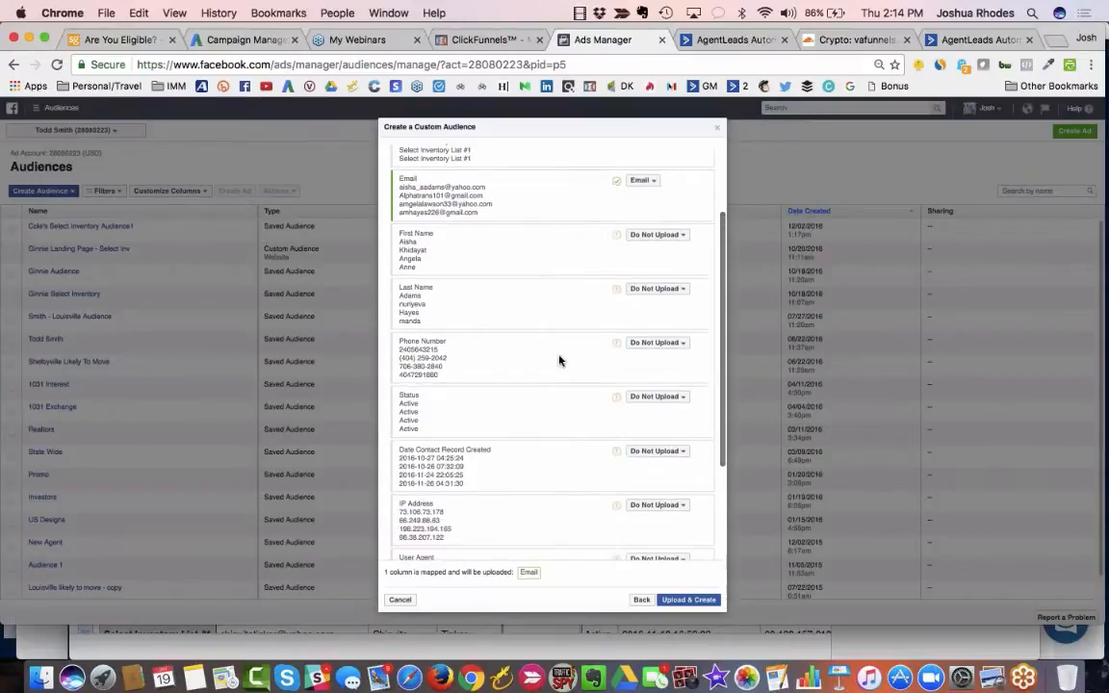
scroll(644, 368, down, 2)
scroll(644, 369, down, 3)
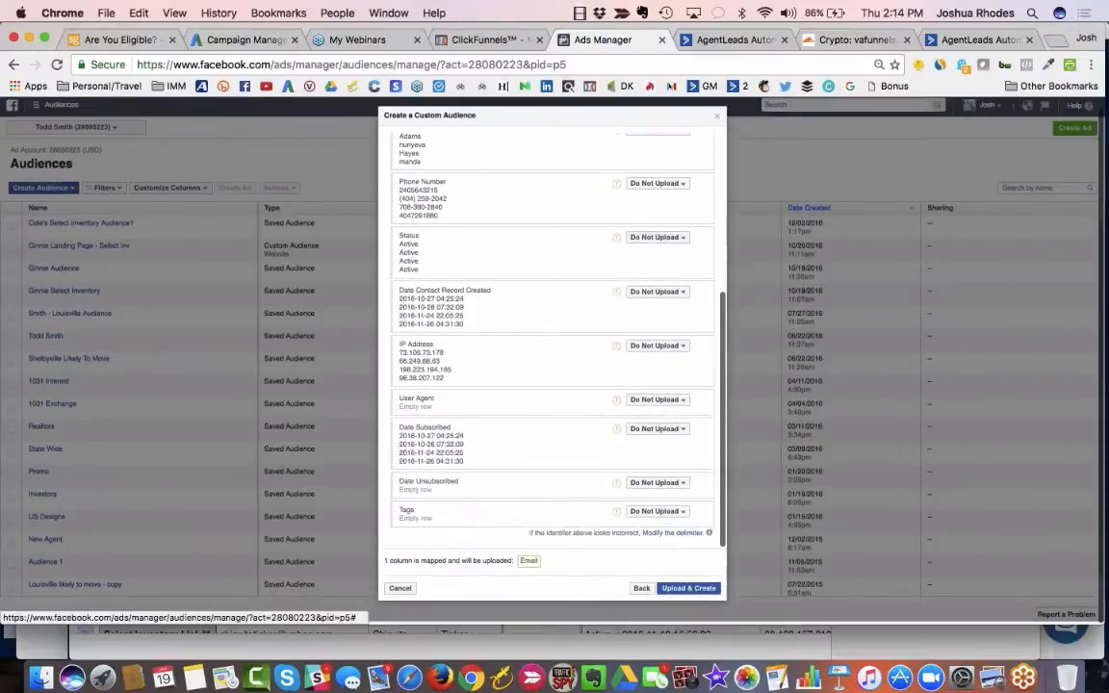
click(655, 486)
click(674, 563)
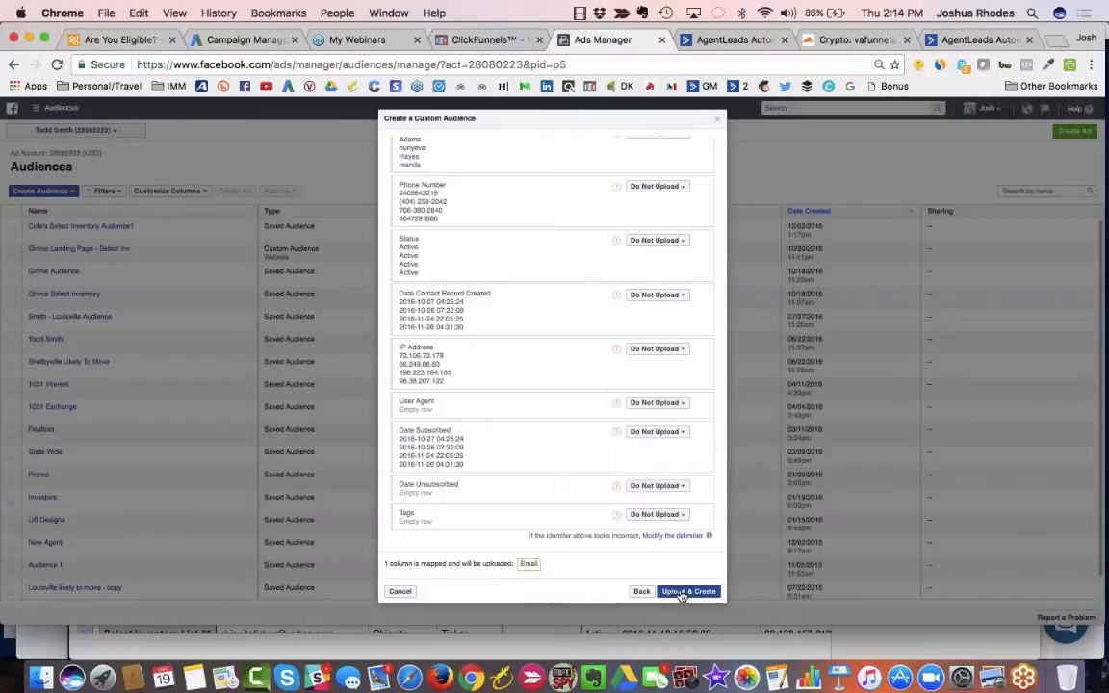
click(681, 592)
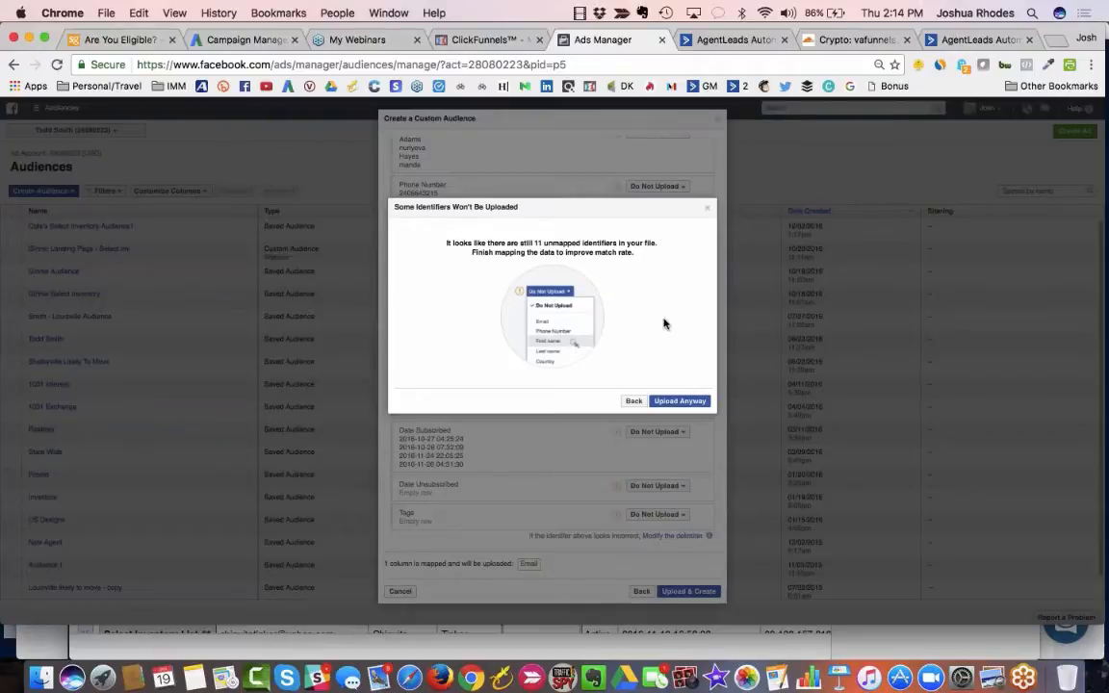
click(679, 402)
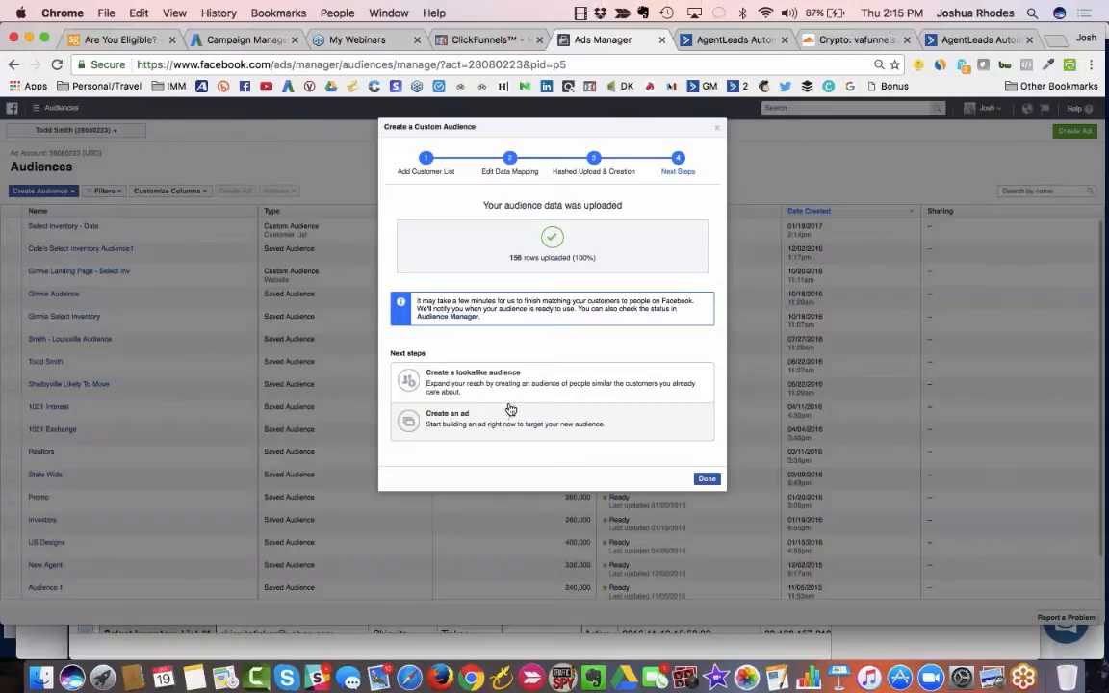
click(706, 479)
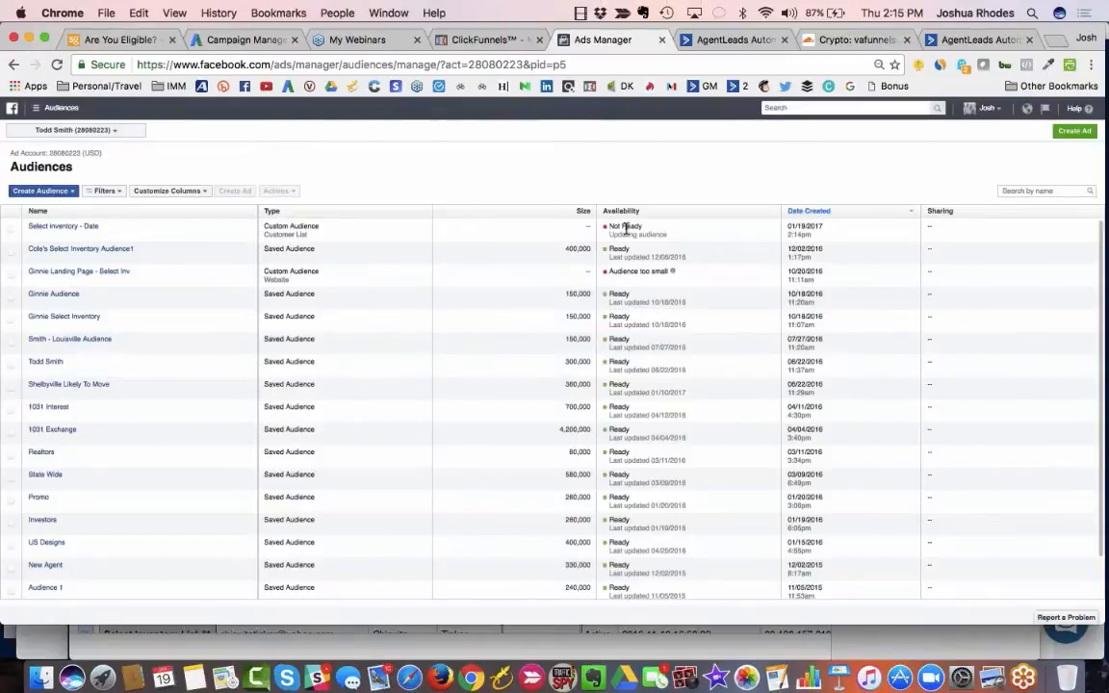
Check the availability status of the Select Inventory - Date audience in the audience list
drag(607, 226, 643, 226)
mouse_move(48, 271)
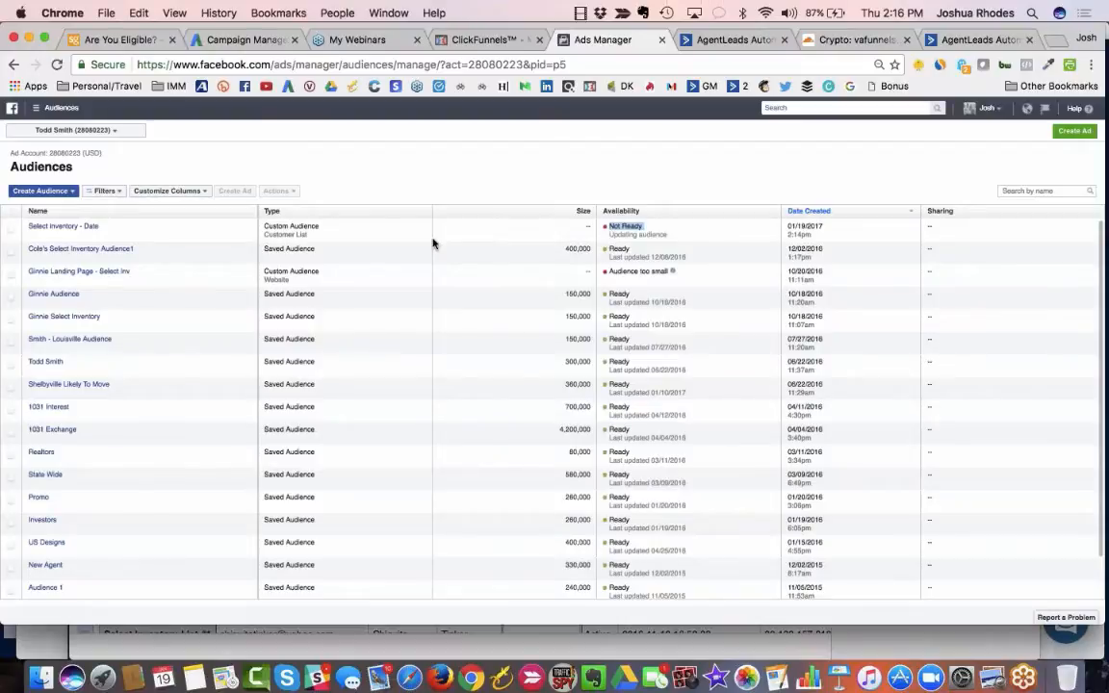
click(12, 254)
click(1066, 137)
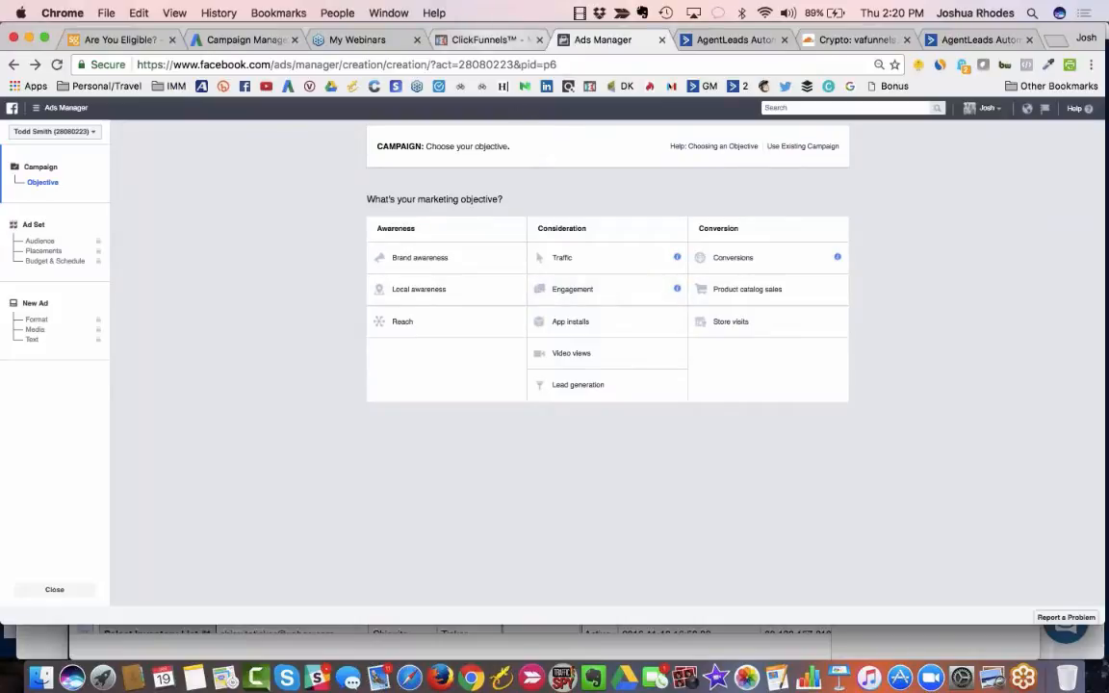
click(70, 590)
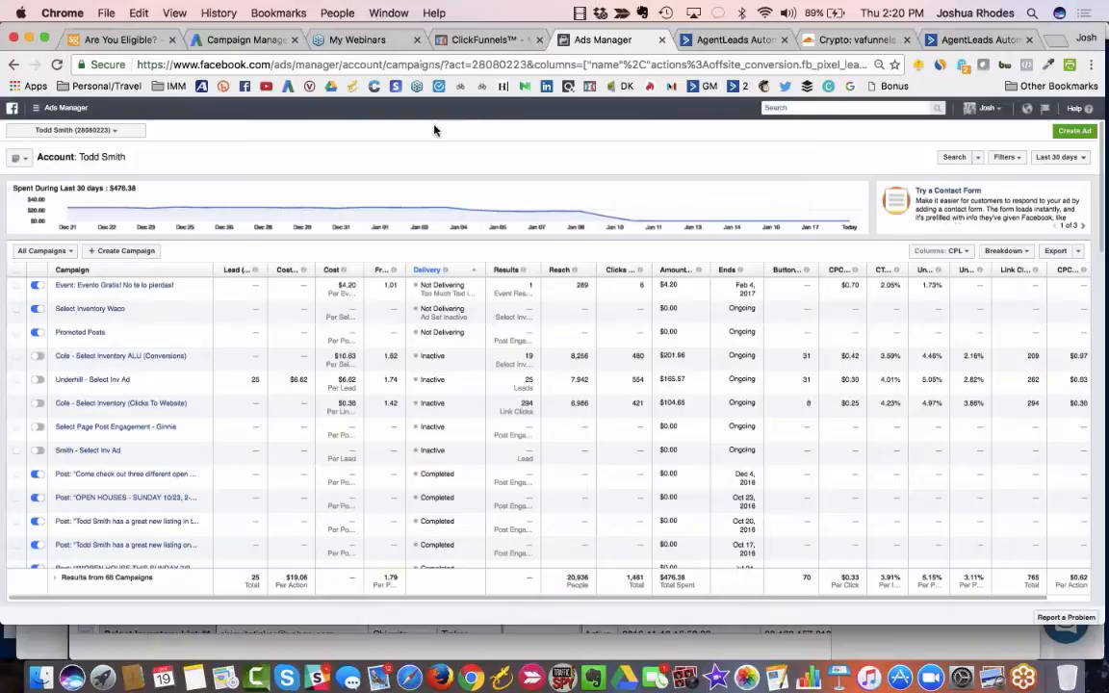
click(39, 107)
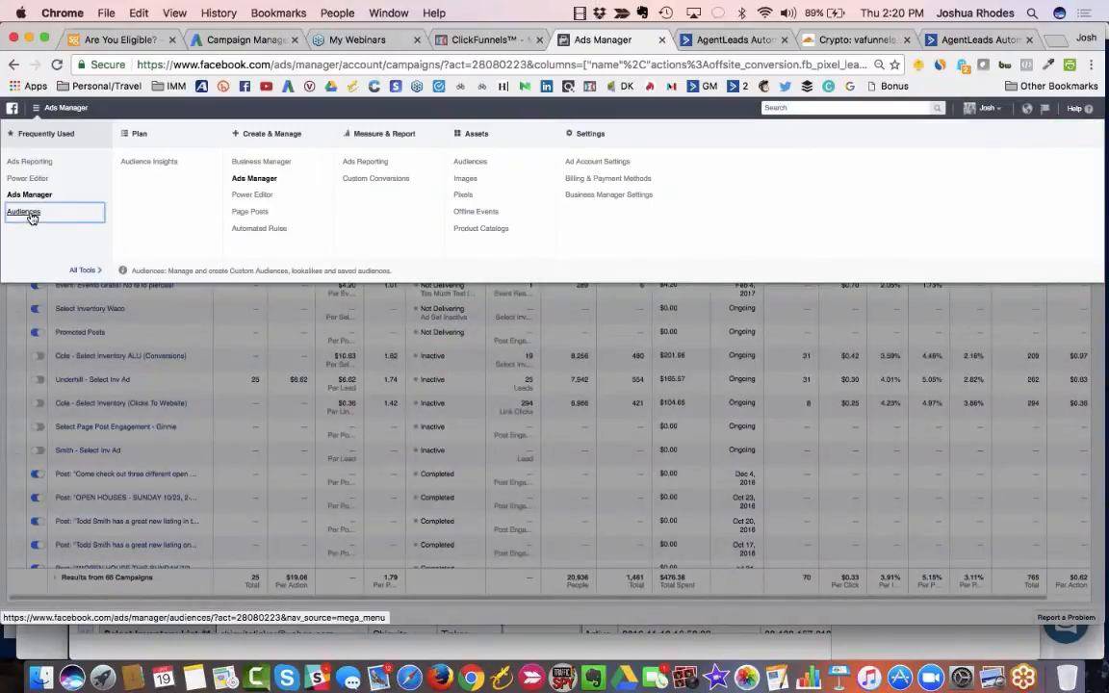
click(26, 212)
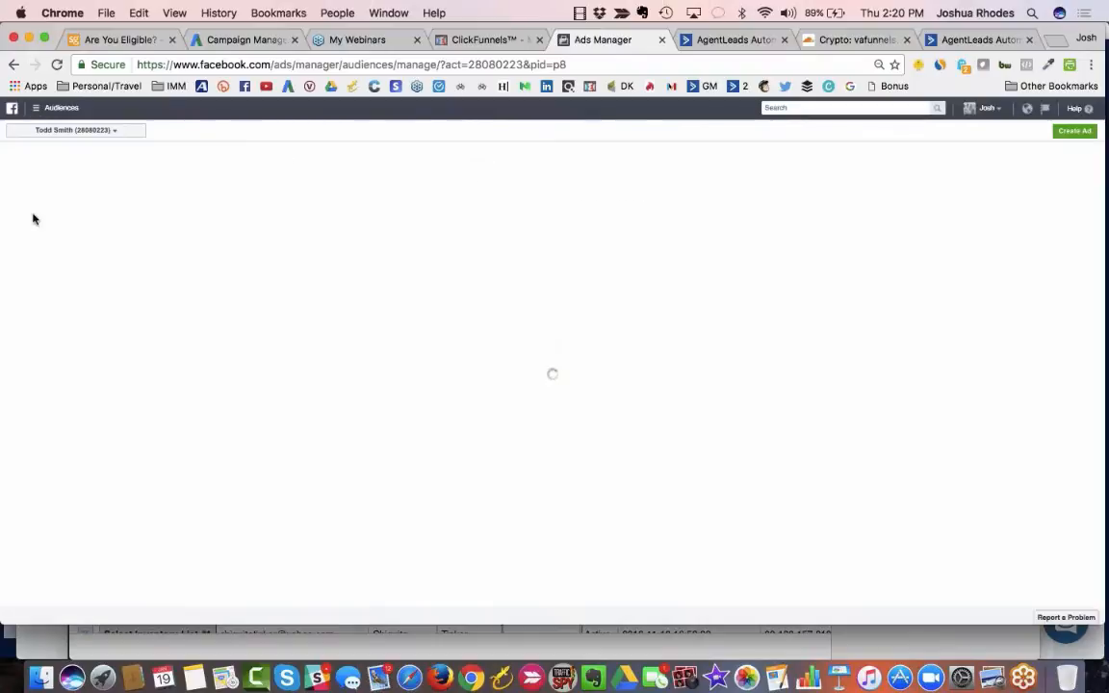
click(39, 190)
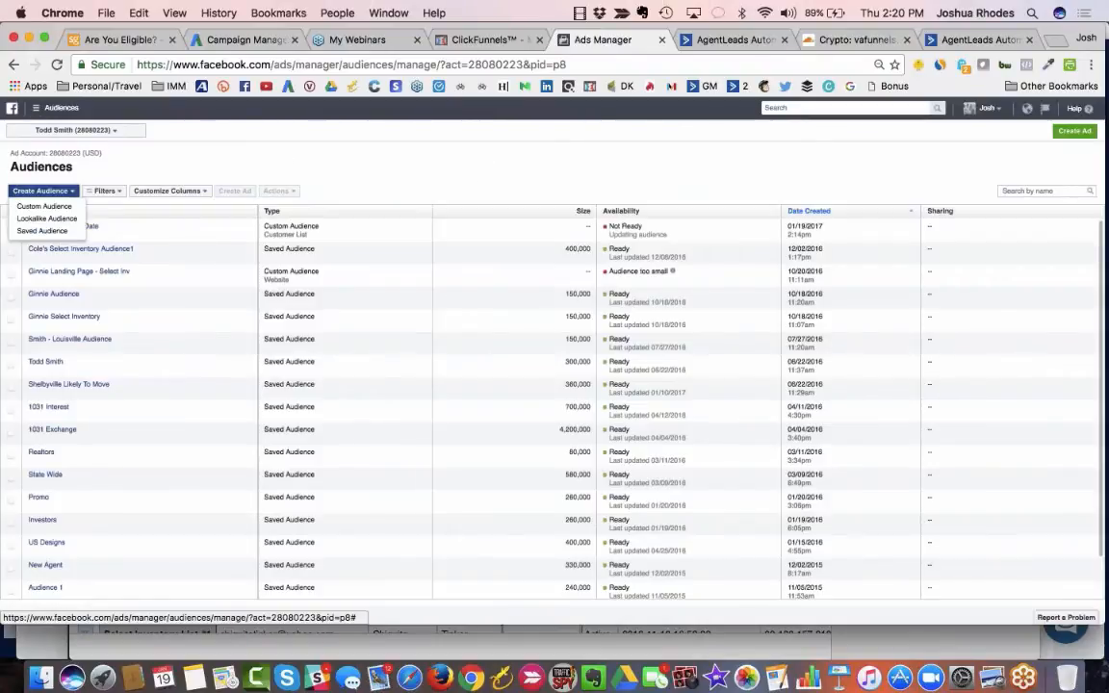
click(60, 210)
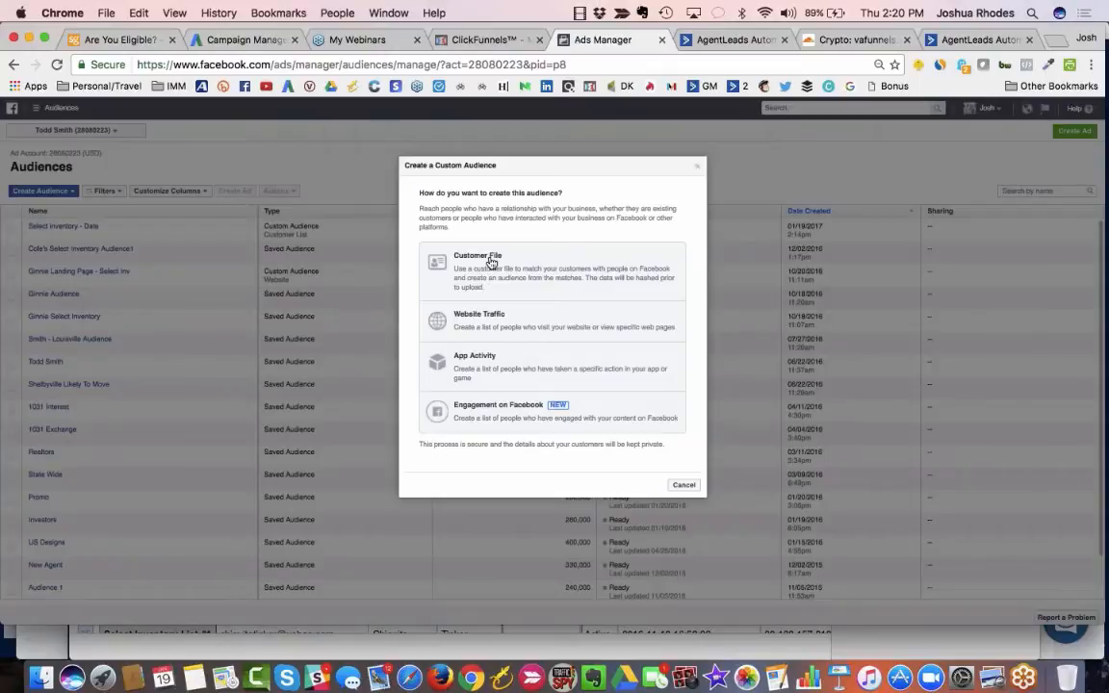
click(516, 327)
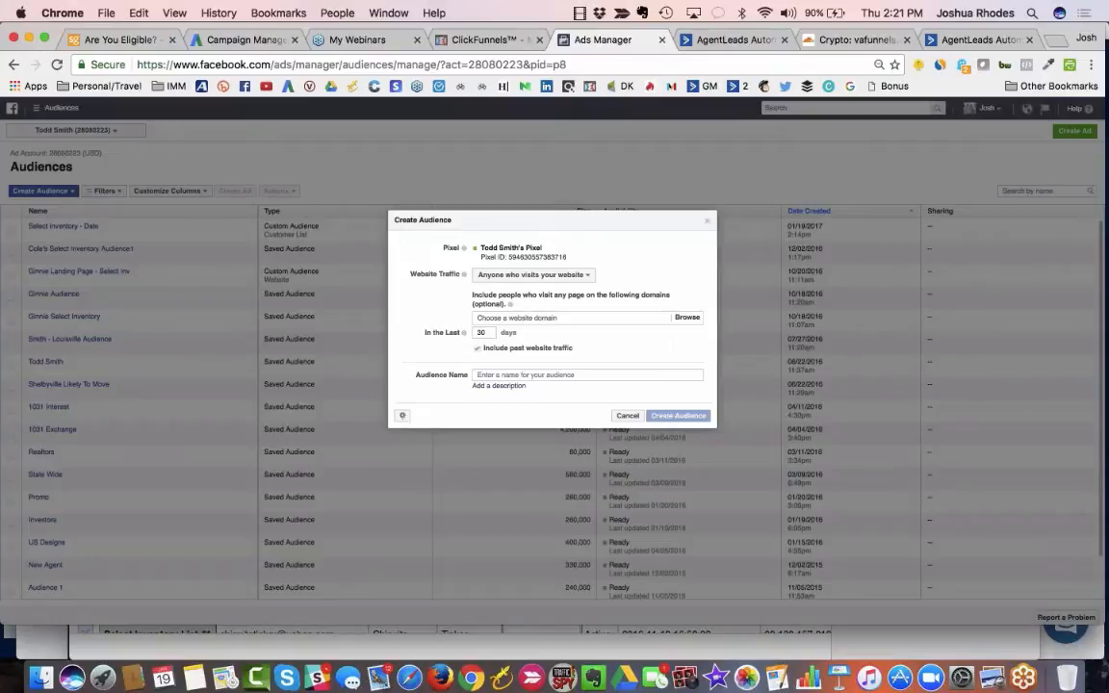
Switch to ClickFunnels and open the main (control) version of the funnel's Optin page for editing
click(482, 39)
mouse_move(493, 440)
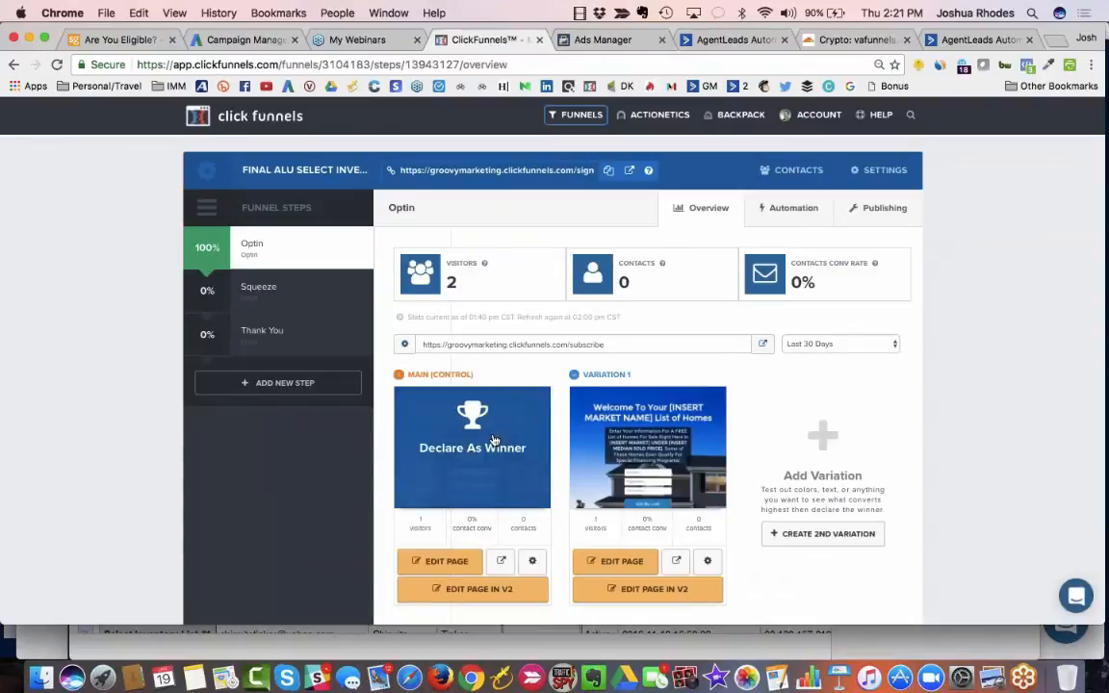
mouse_move(665, 438)
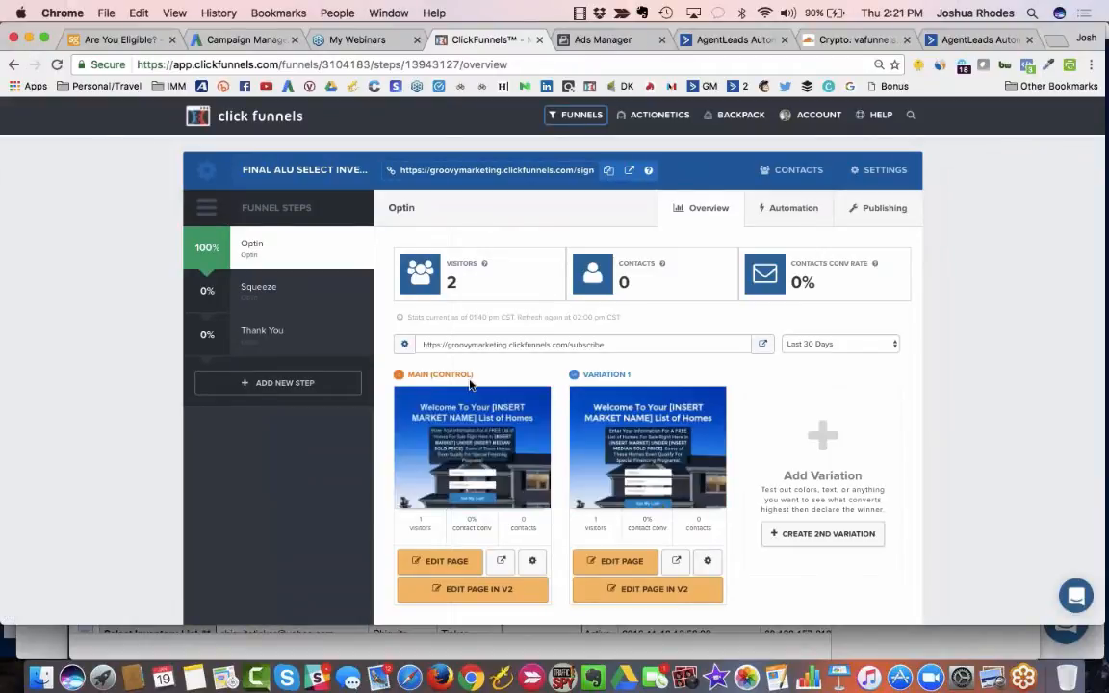
mouse_move(523, 413)
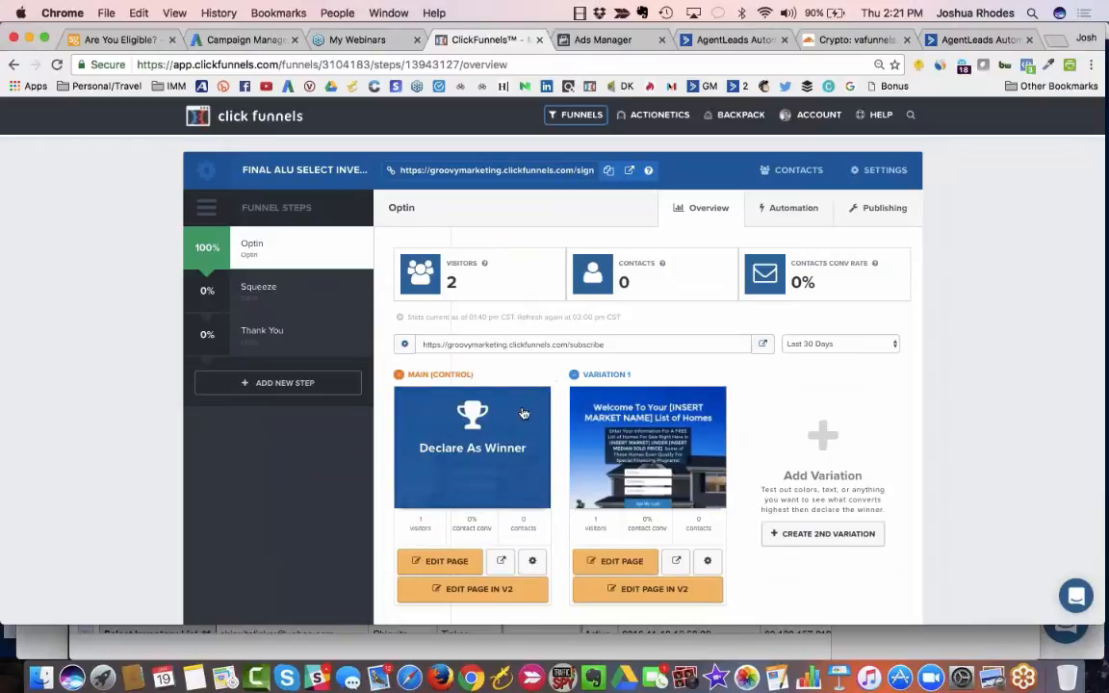
click(430, 566)
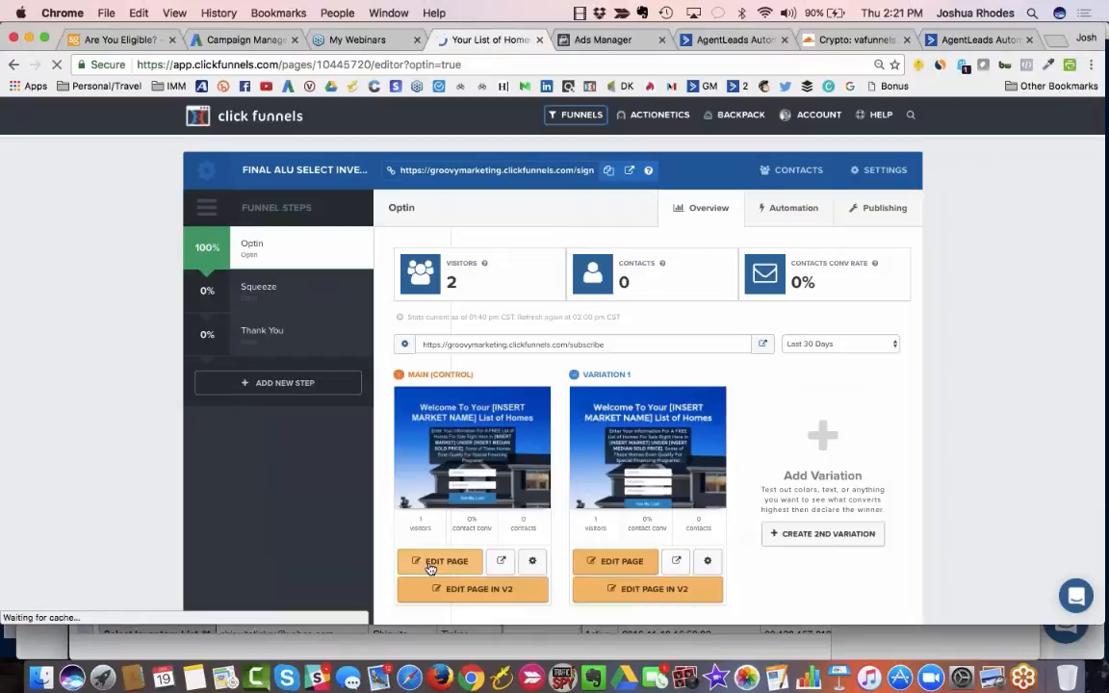
Switch back to Ads Manager, discard the open audience form, and copy the Facebook pixel base code for manual installation
click(602, 40)
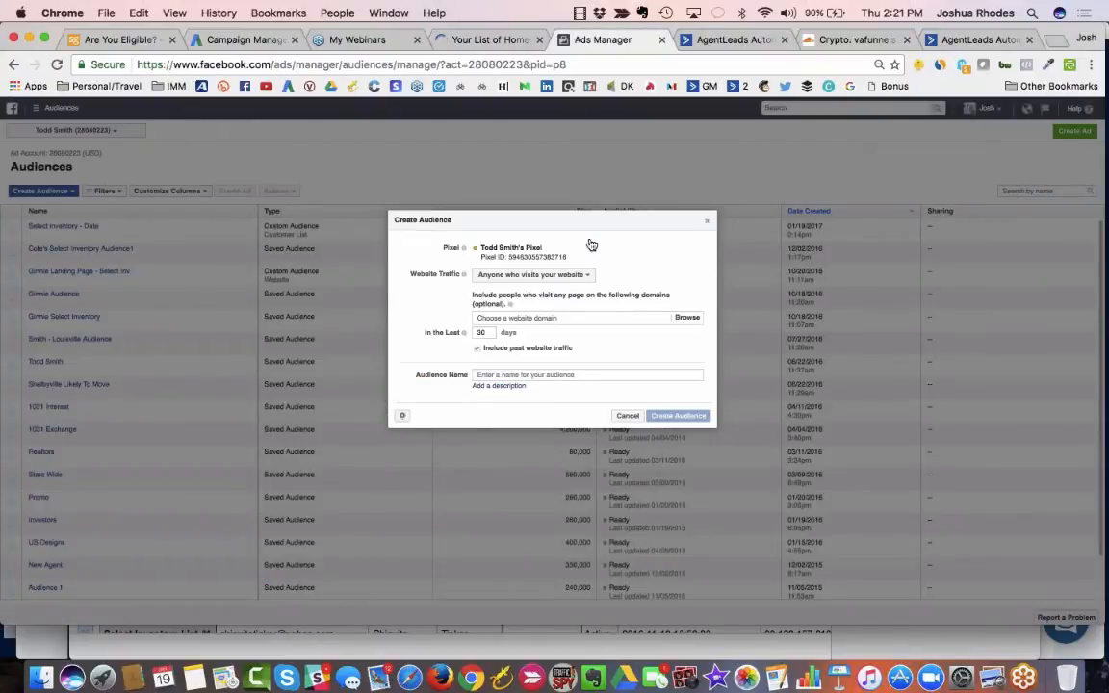
click(707, 221)
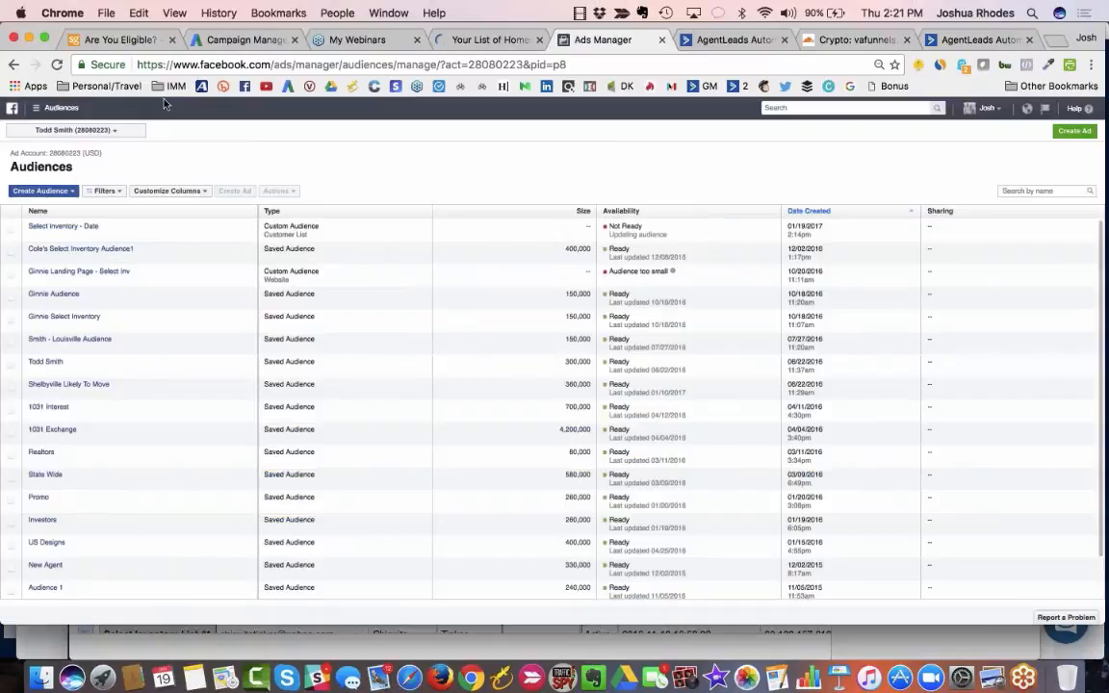
click(53, 111)
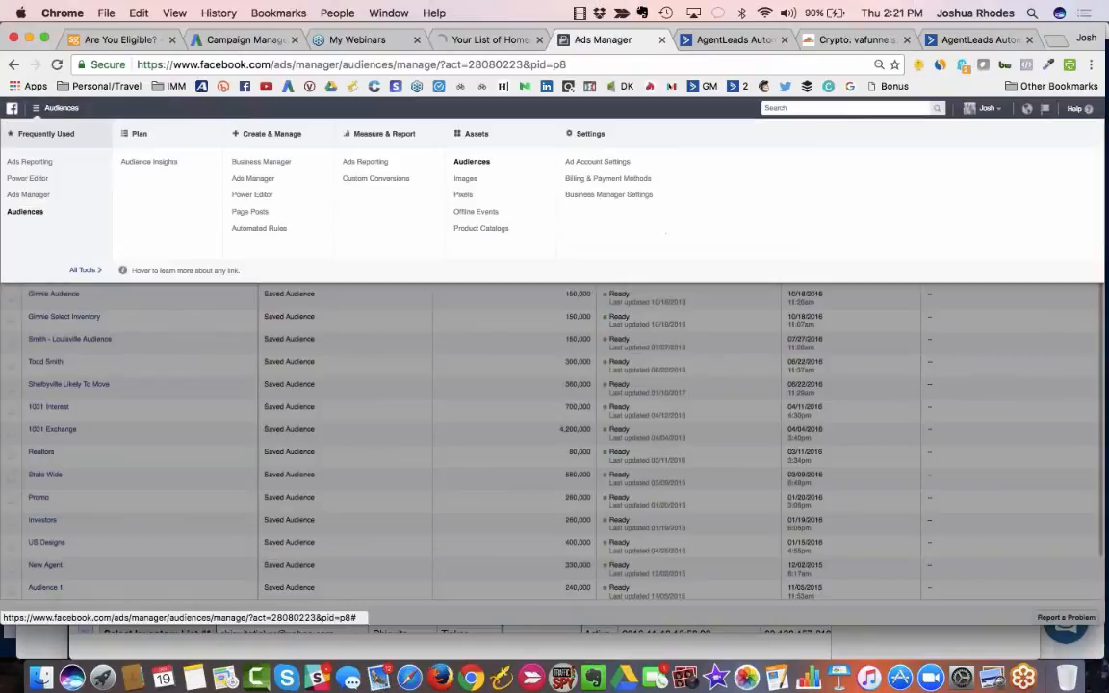
click(463, 197)
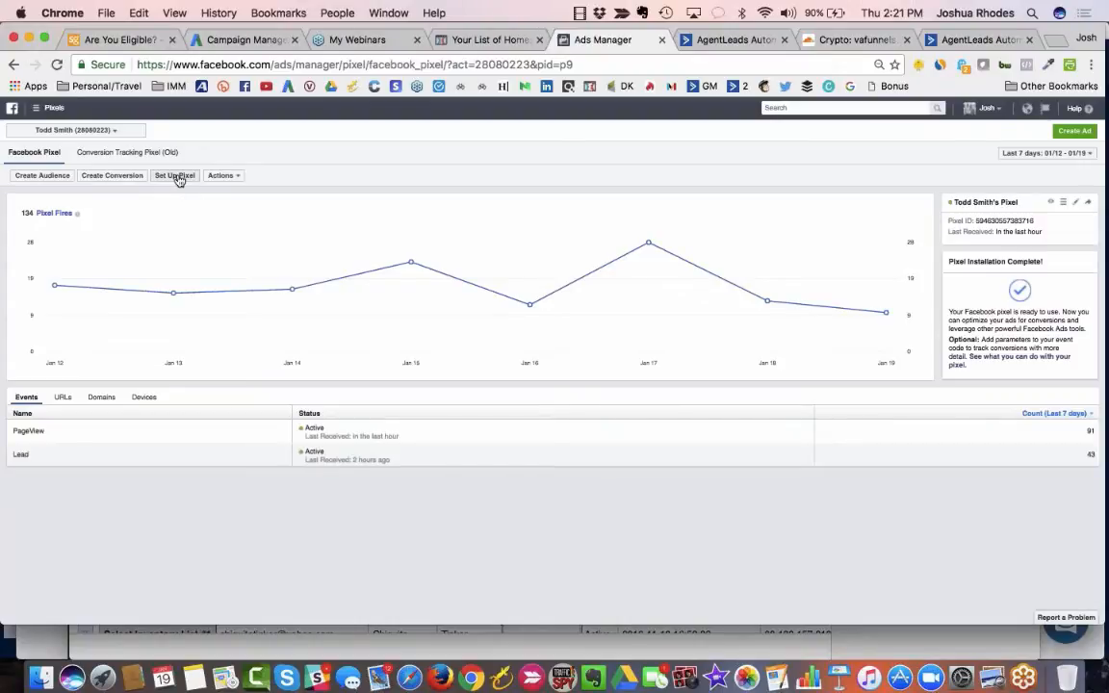
click(176, 178)
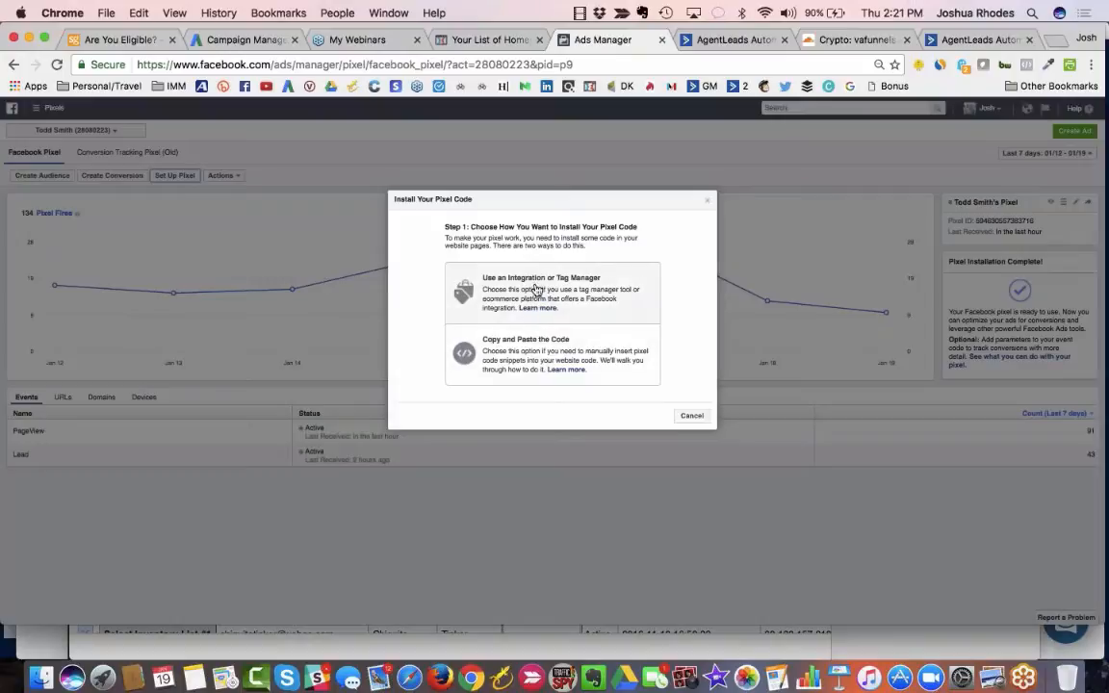
click(539, 353)
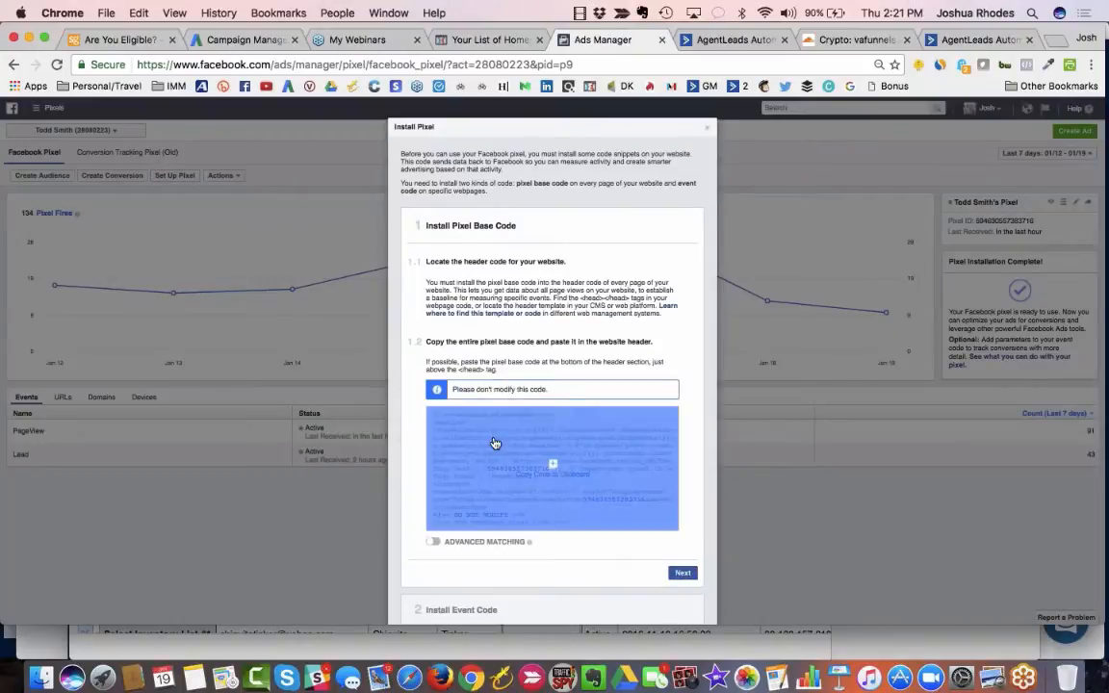
click(494, 443)
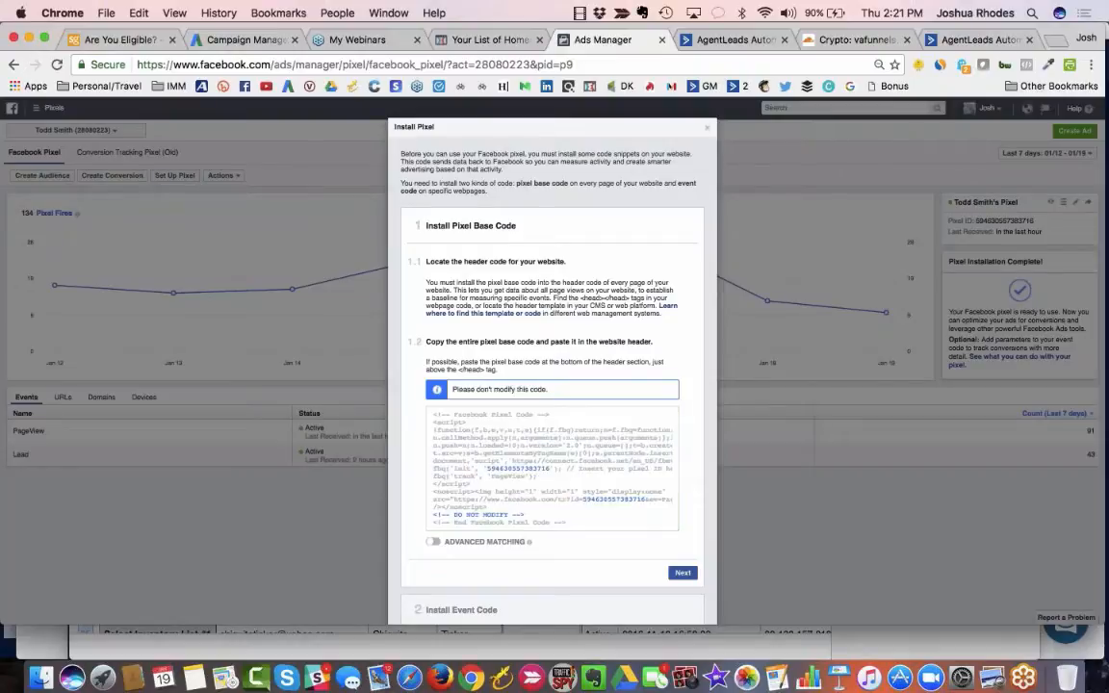
click(706, 127)
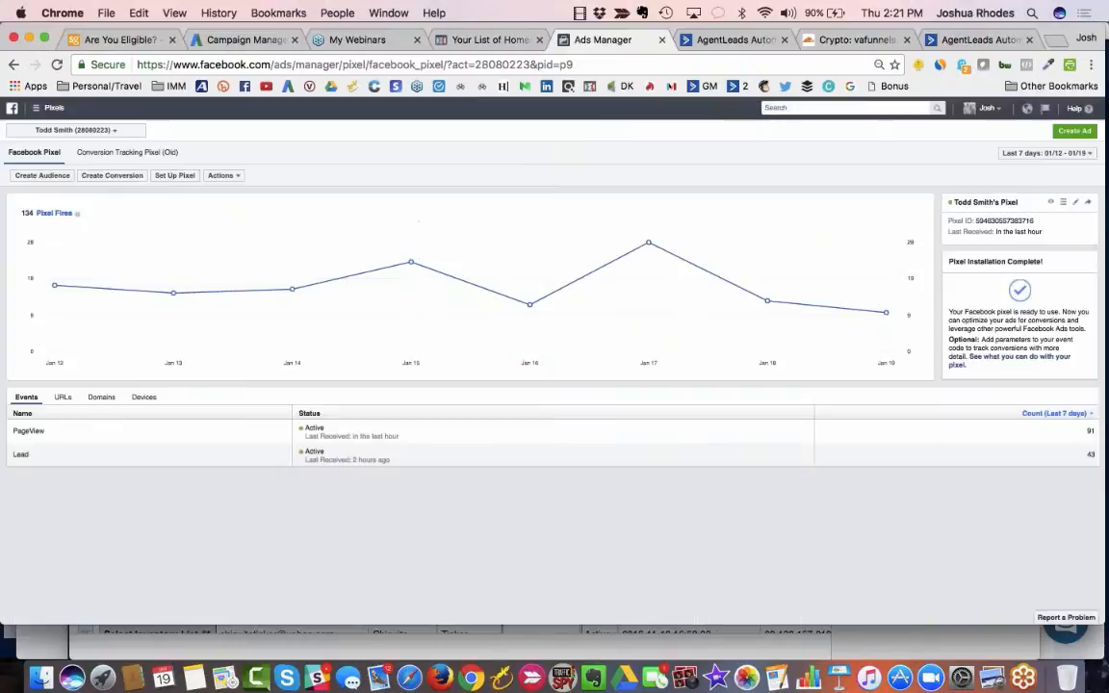
Return to the ClickFunnels page editor and paste the copied Facebook pixel code into the page's header custom tracking
click(492, 42)
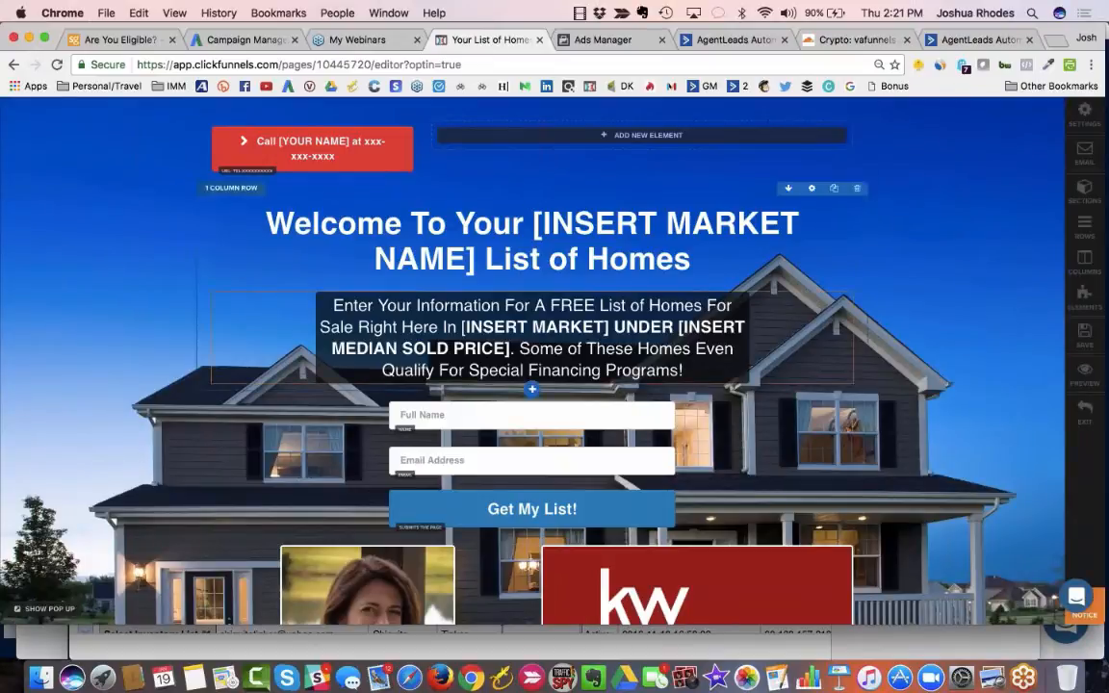
click(1082, 115)
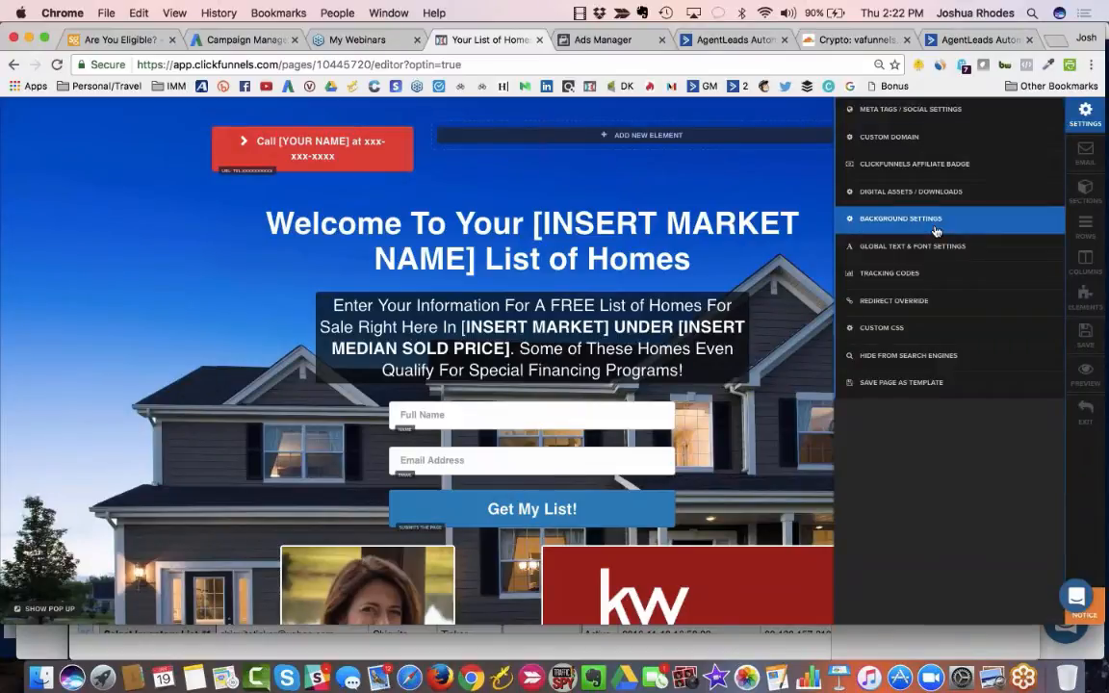
click(895, 273)
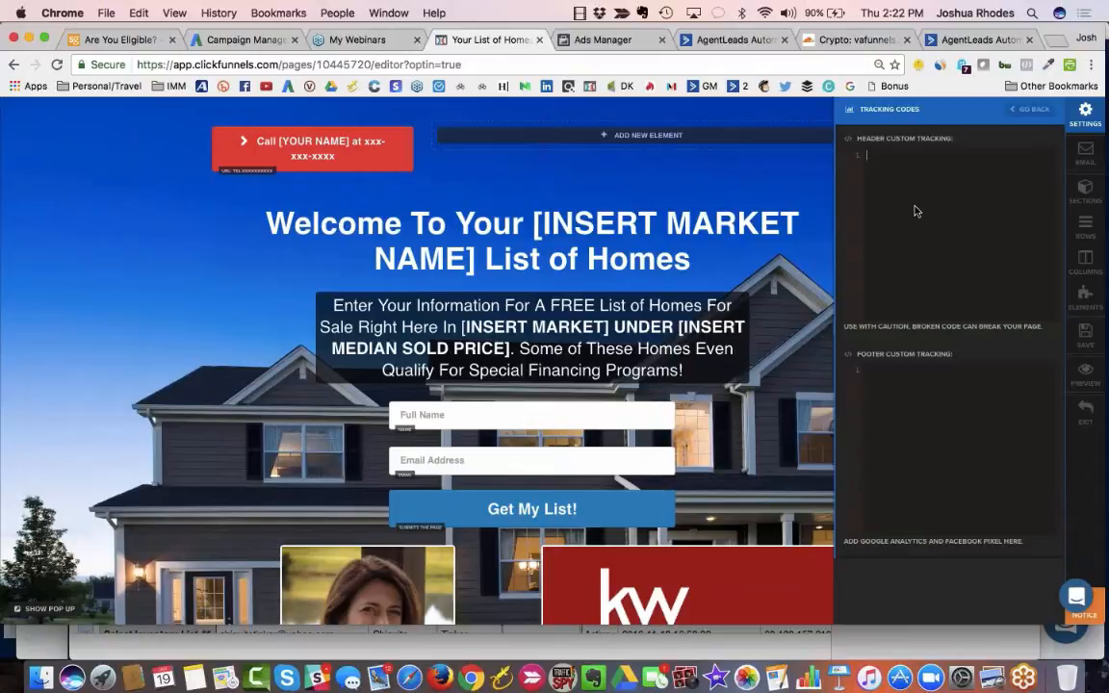
key(super+v)
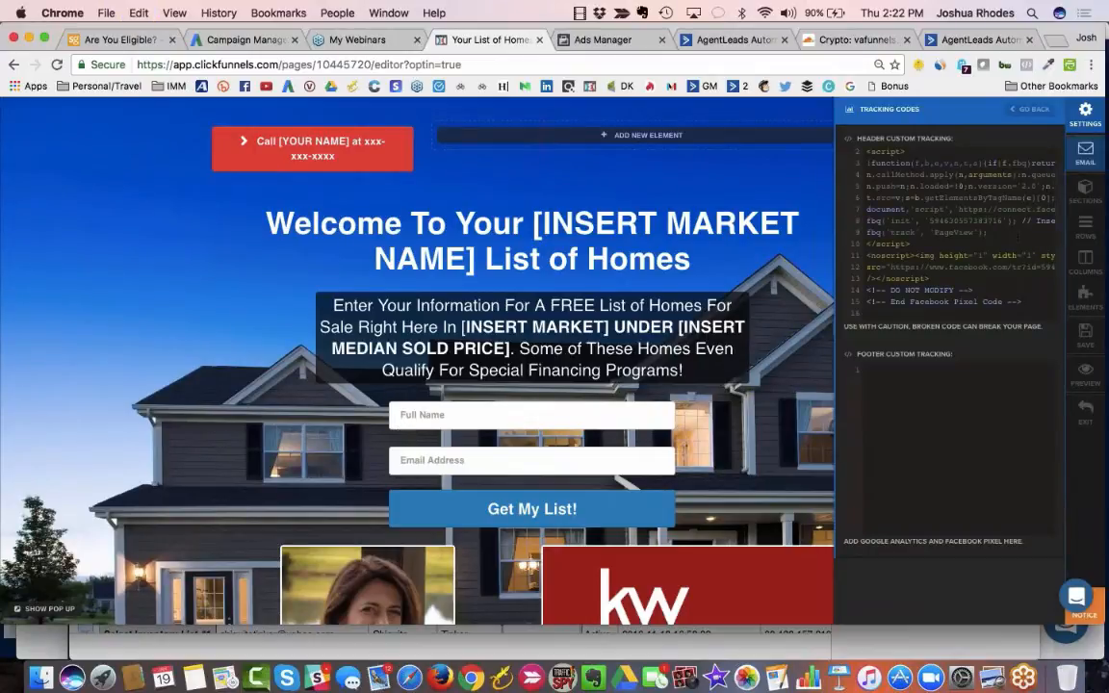
Recheck the pixel code in the page's header tracking, save the page and exit the editor
click(1030, 109)
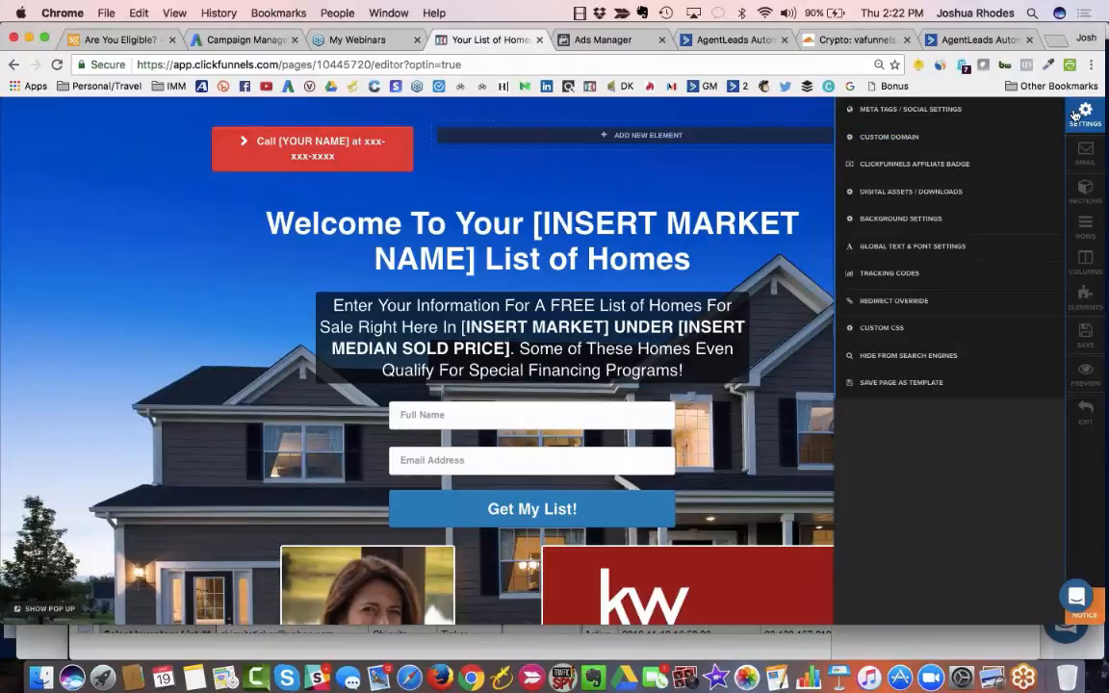
click(881, 276)
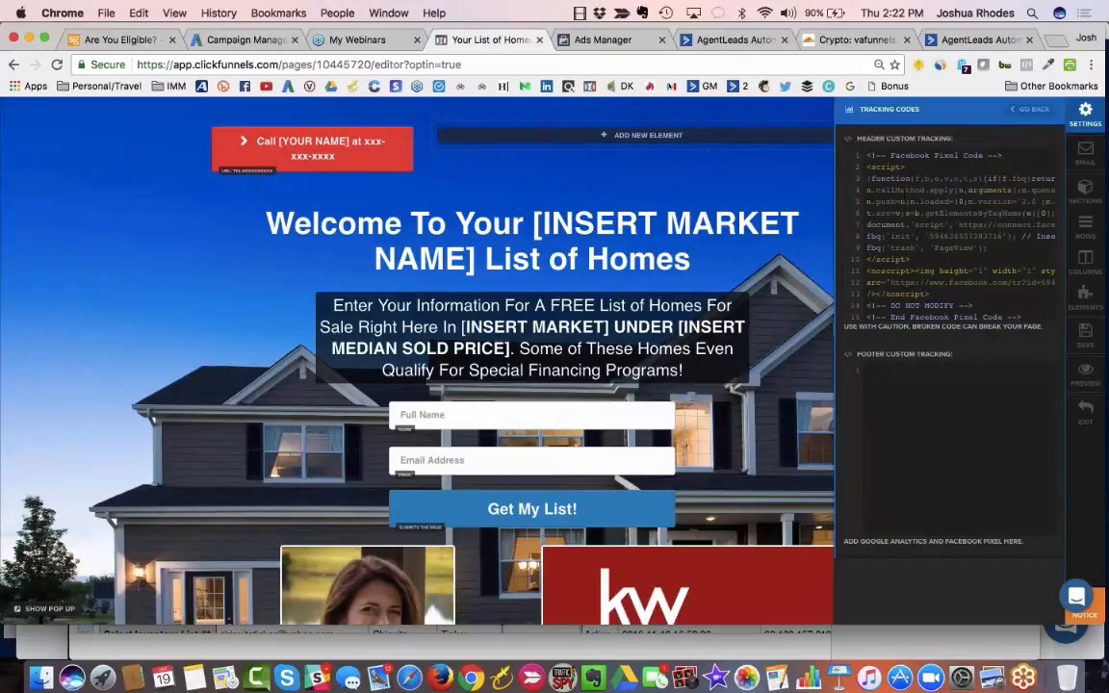
scroll(417, 365, down, 1)
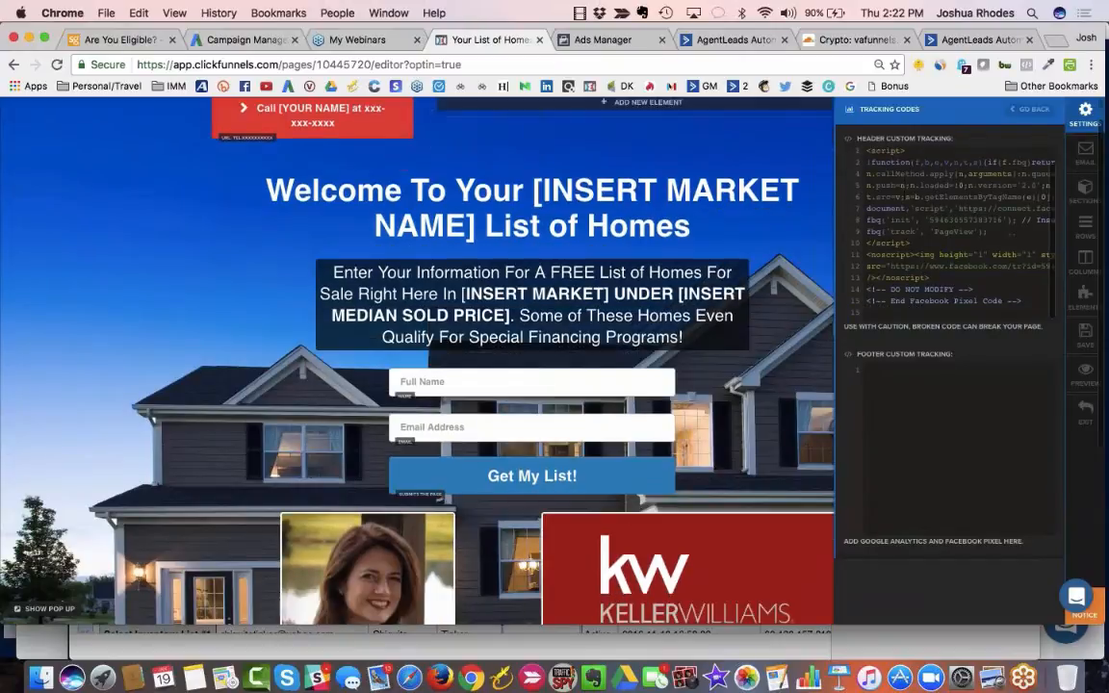
scroll(417, 365, up, 1)
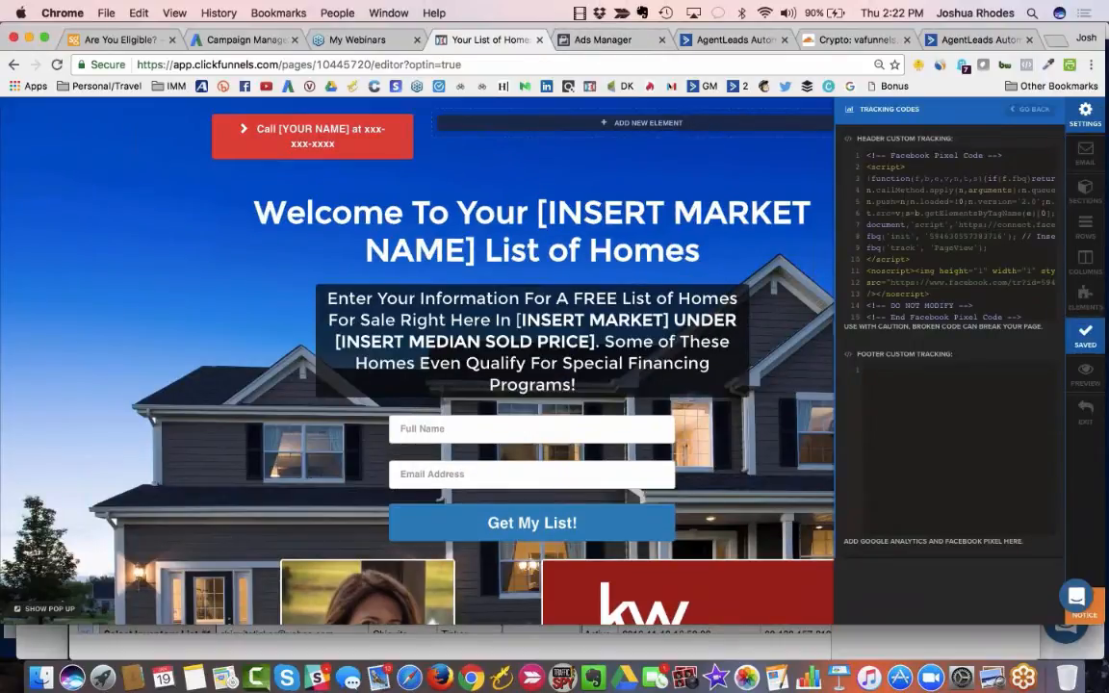
click(1083, 417)
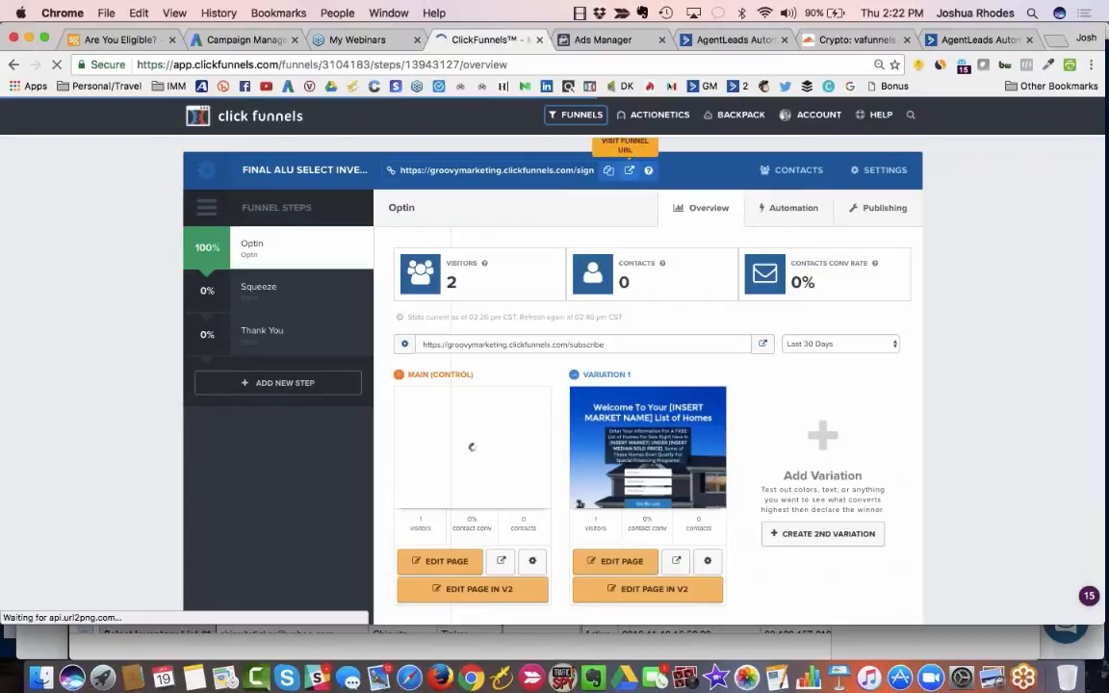
View the funnel's live opt-in page, close it and return to the funnel overview
click(629, 170)
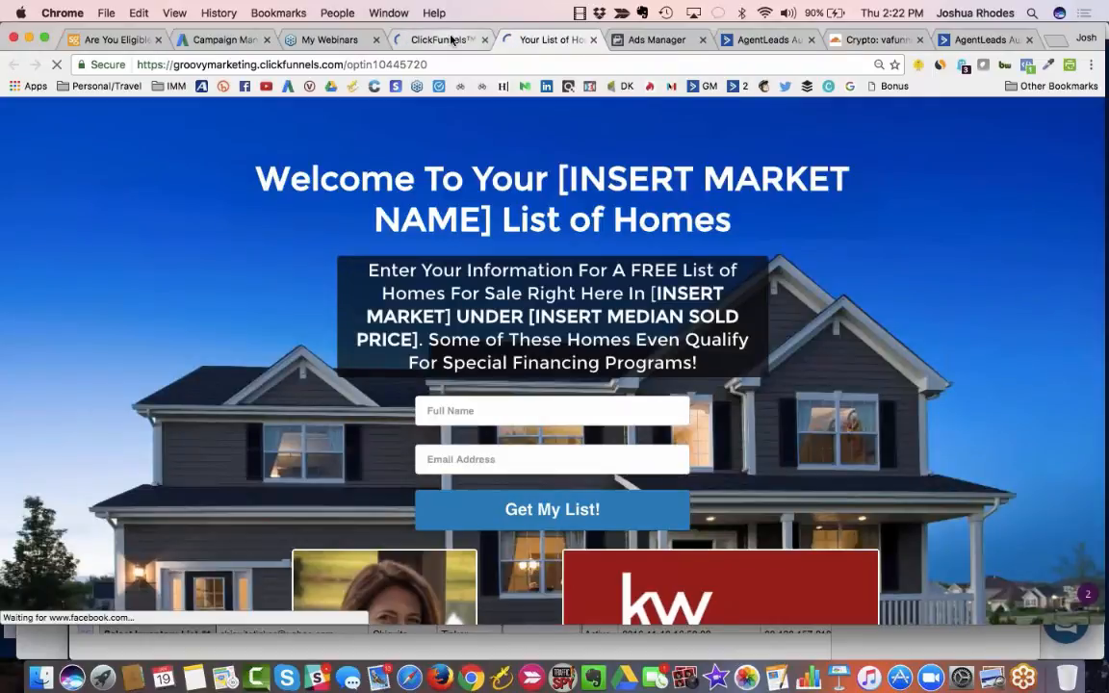
click(450, 39)
click(591, 39)
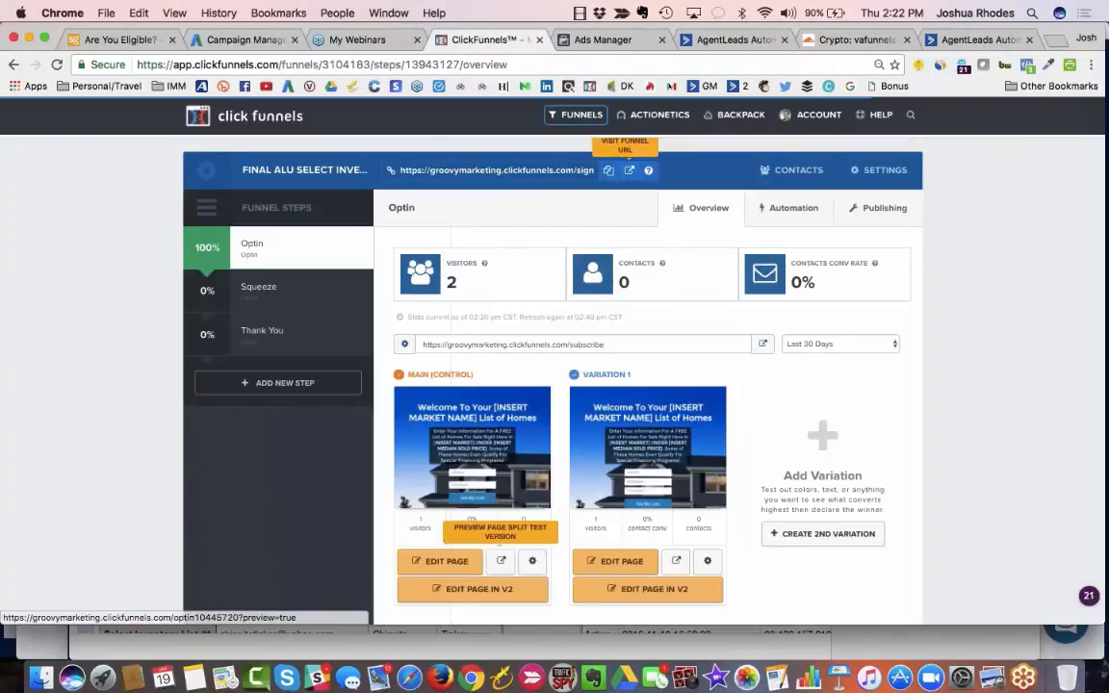
Submit a test opt-in with a name and e-mail address through the main (control) page's preview, and close the preview
click(502, 564)
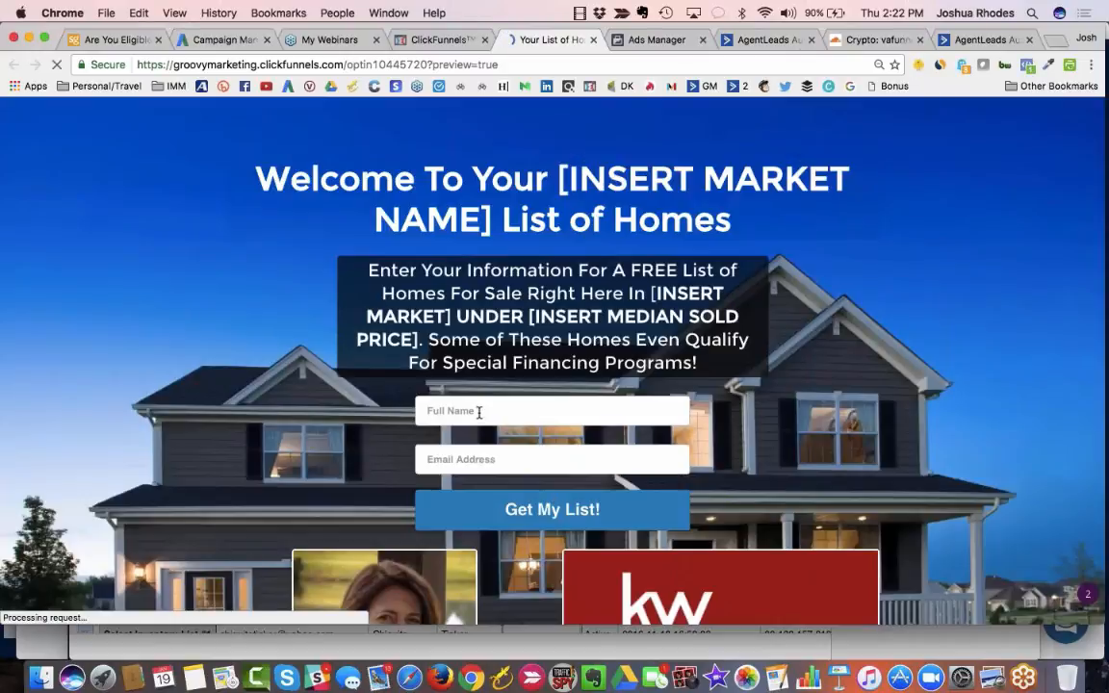
click(478, 412)
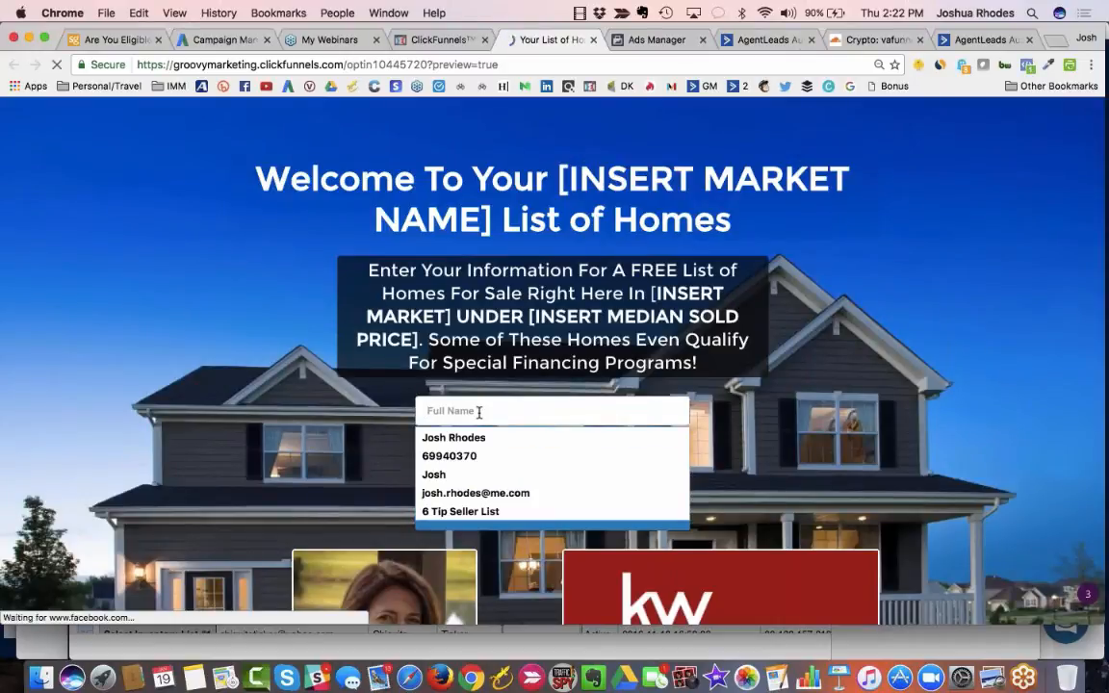
text(Jim)
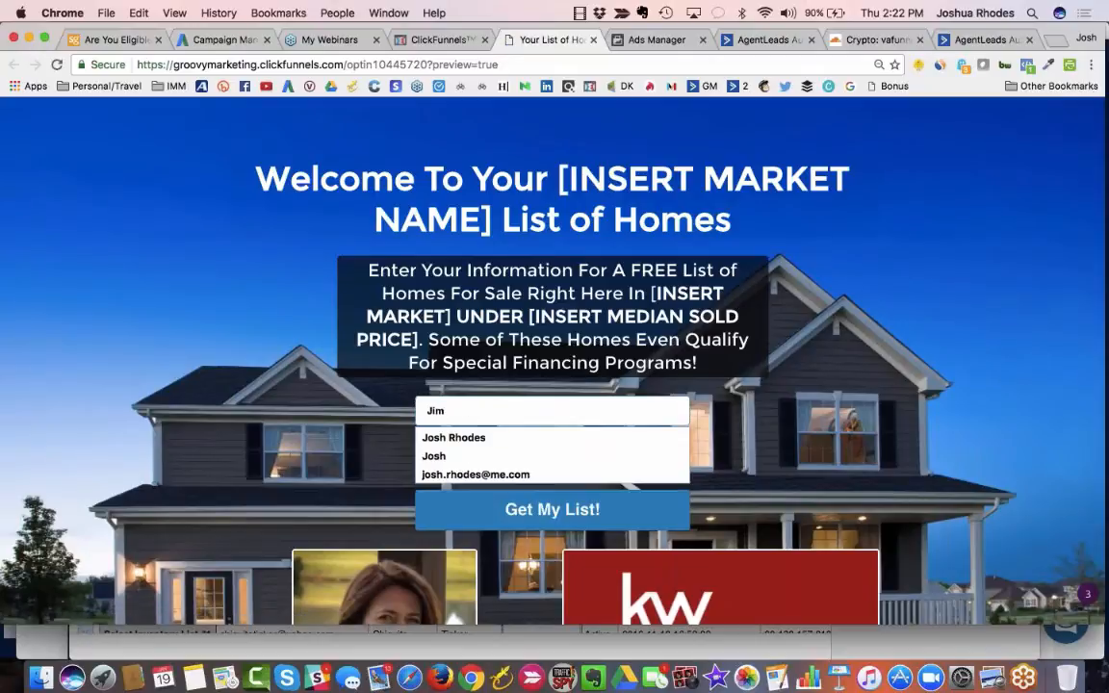
click(451, 459)
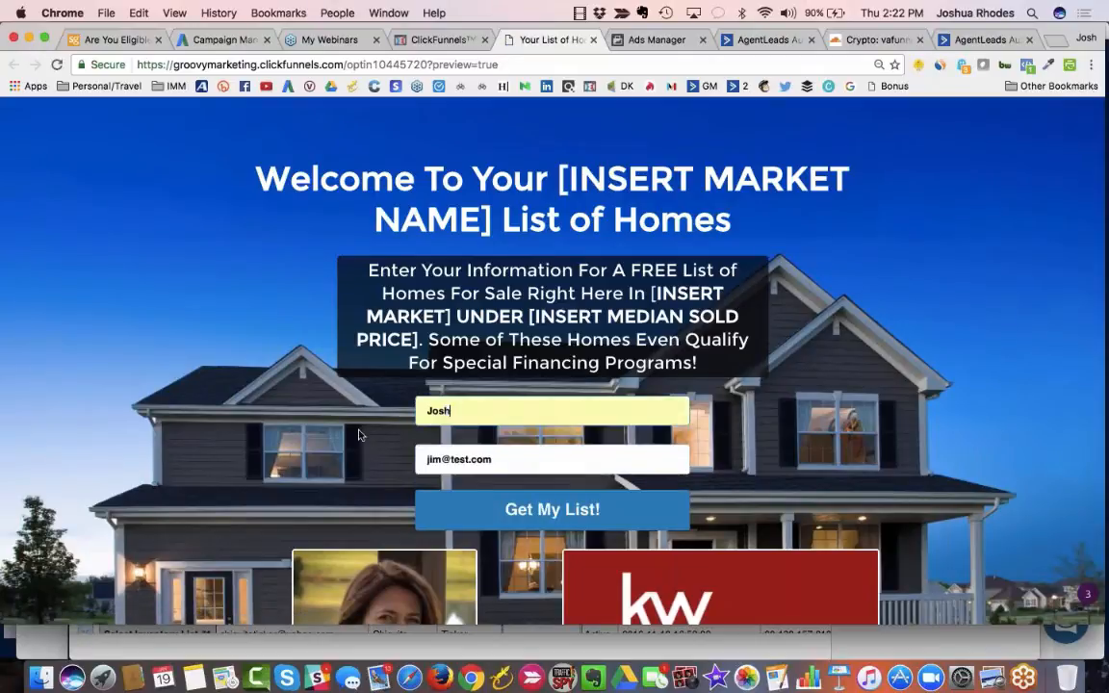
click(489, 517)
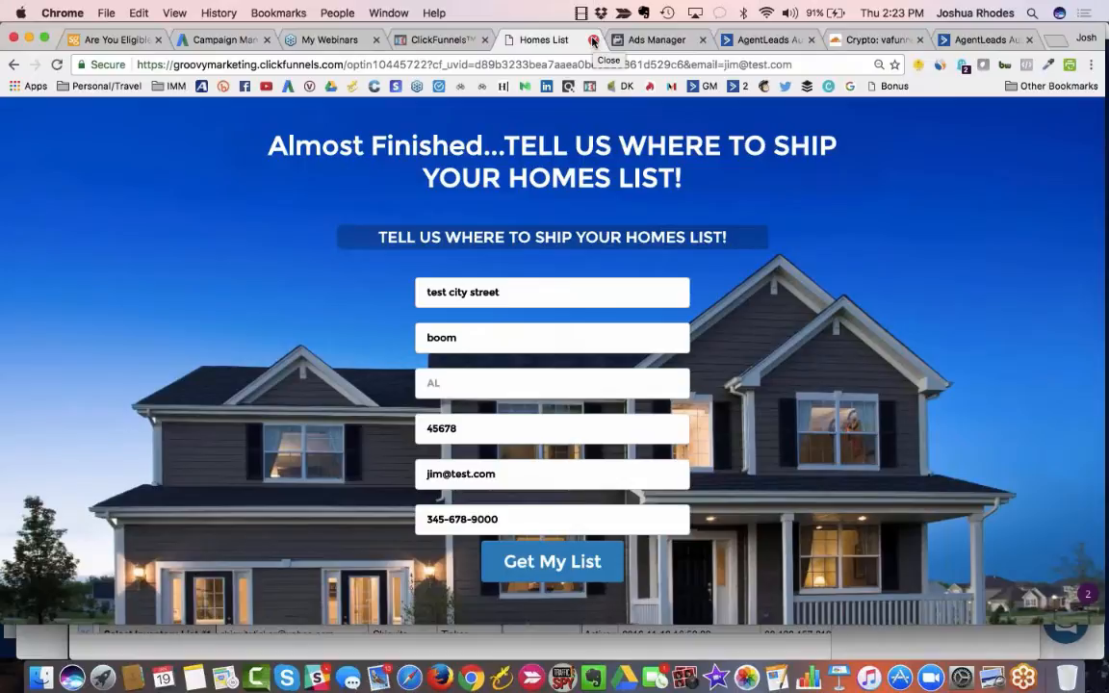
click(593, 41)
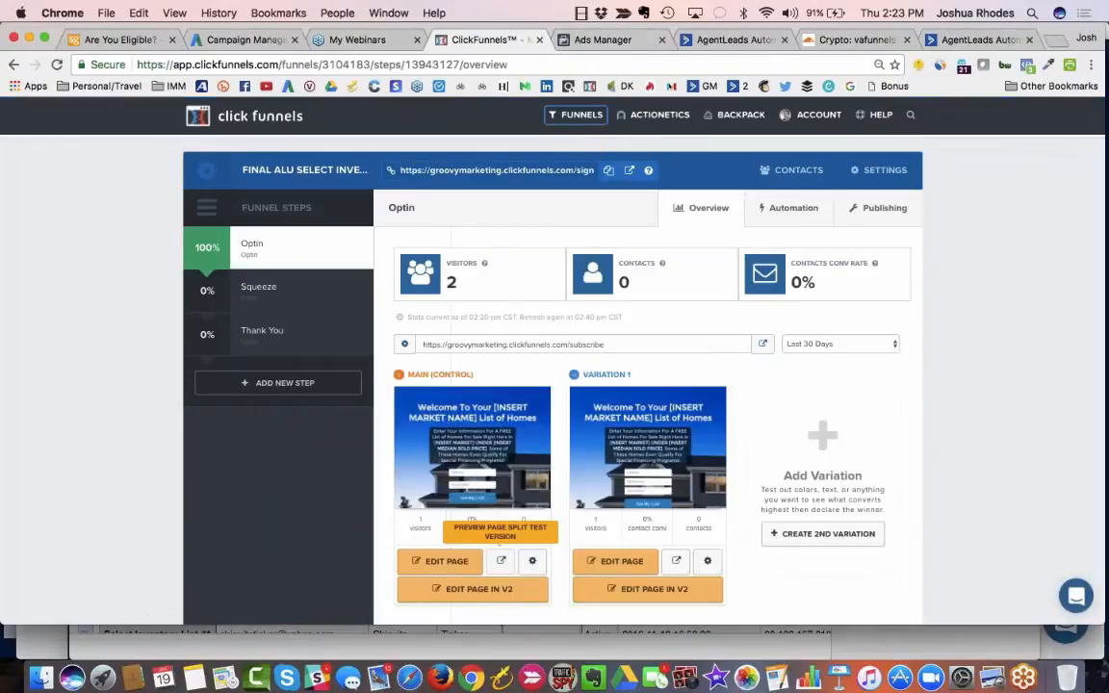
Switch to Facebook Ads Manager, go to Audiences and start a new custom audience based on website traffic
click(585, 43)
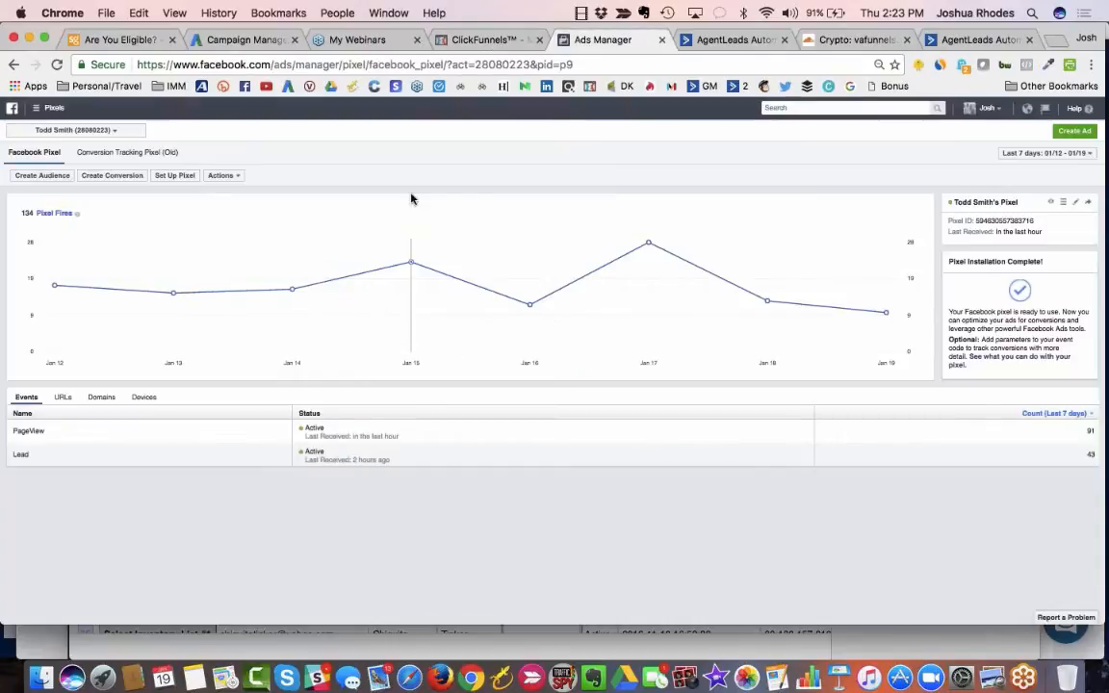
click(45, 113)
click(29, 211)
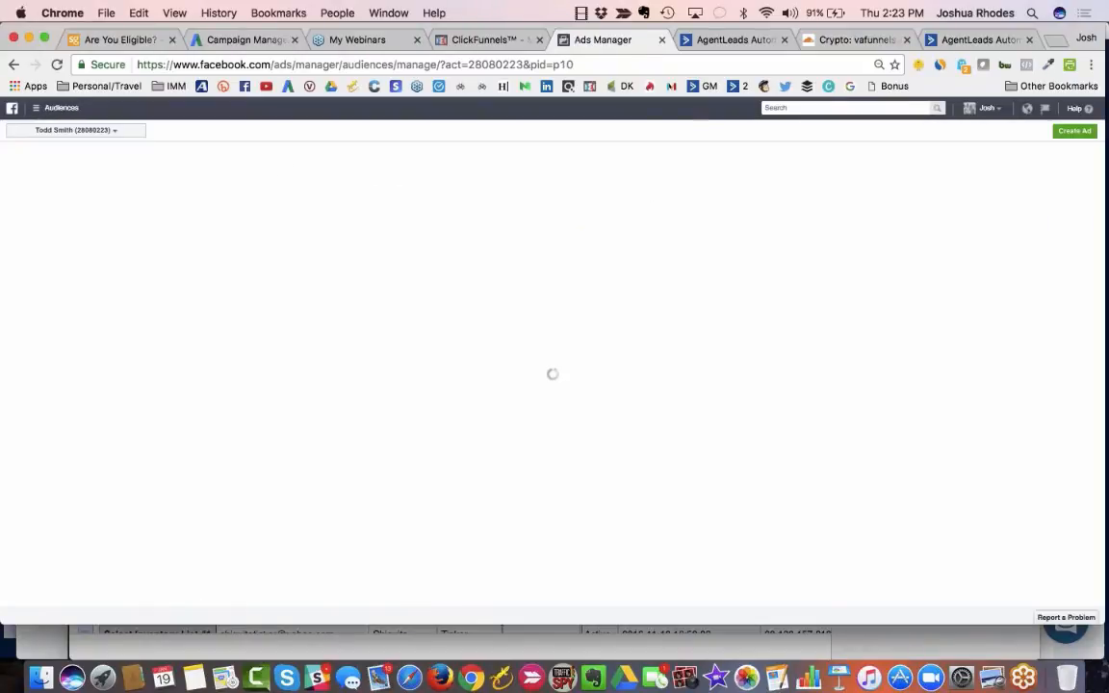
click(40, 191)
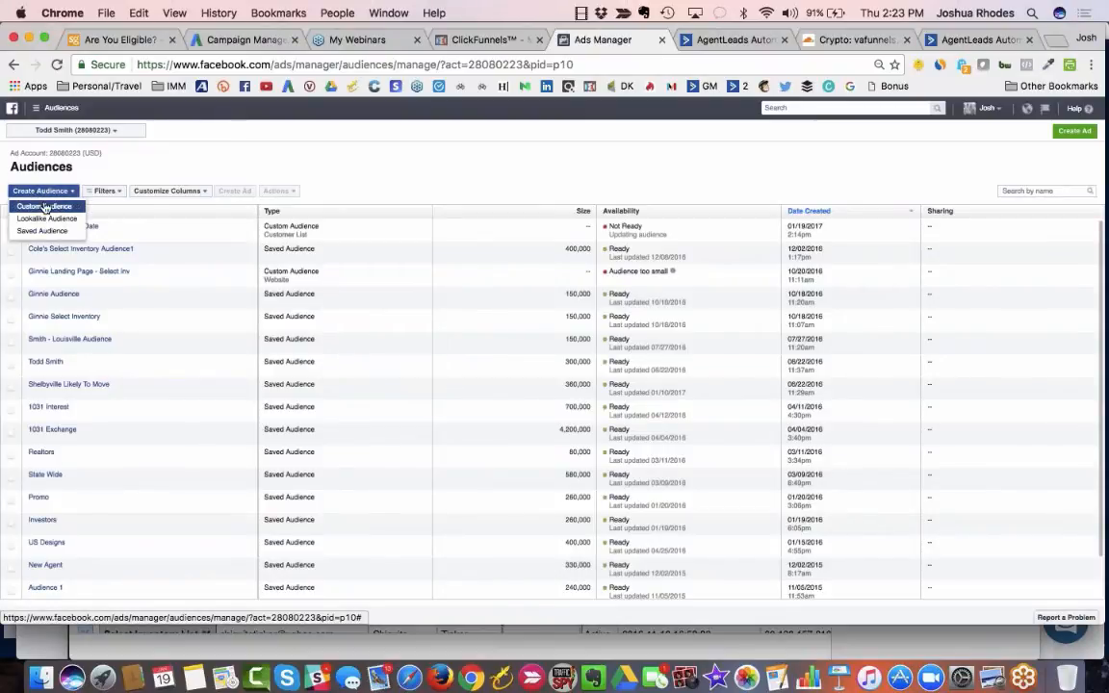
click(44, 207)
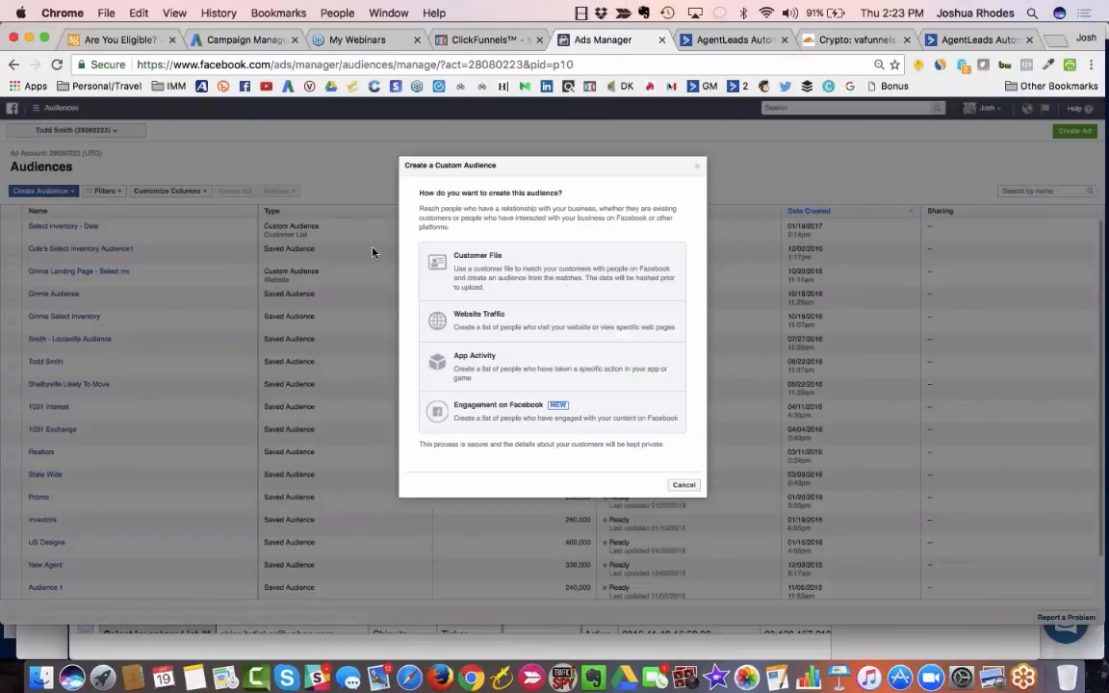
click(500, 326)
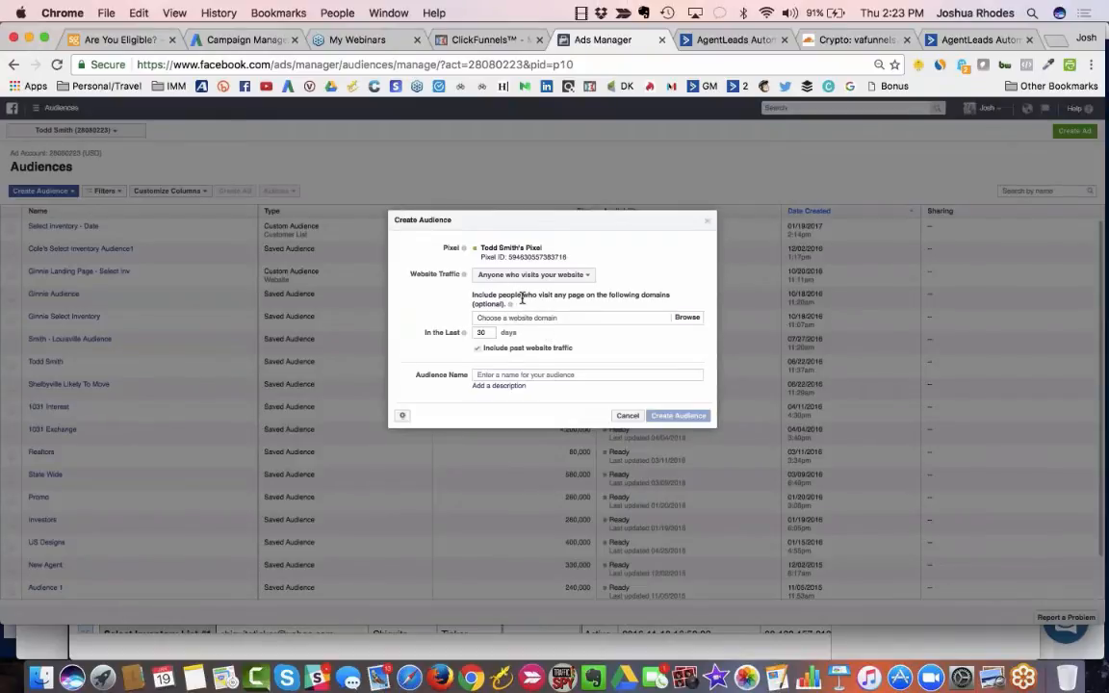
Copy the opt-in step's URL from the ClickFunnels overview and return to the audience form in Ads Manager
click(491, 42)
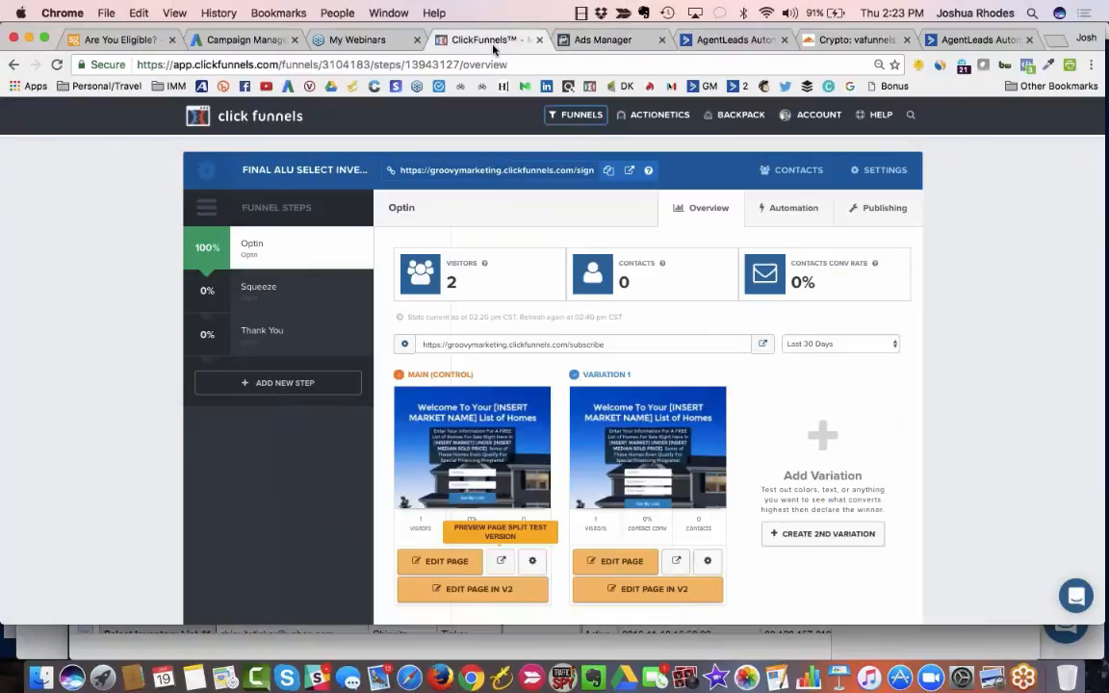
click(531, 345)
key(super+c)
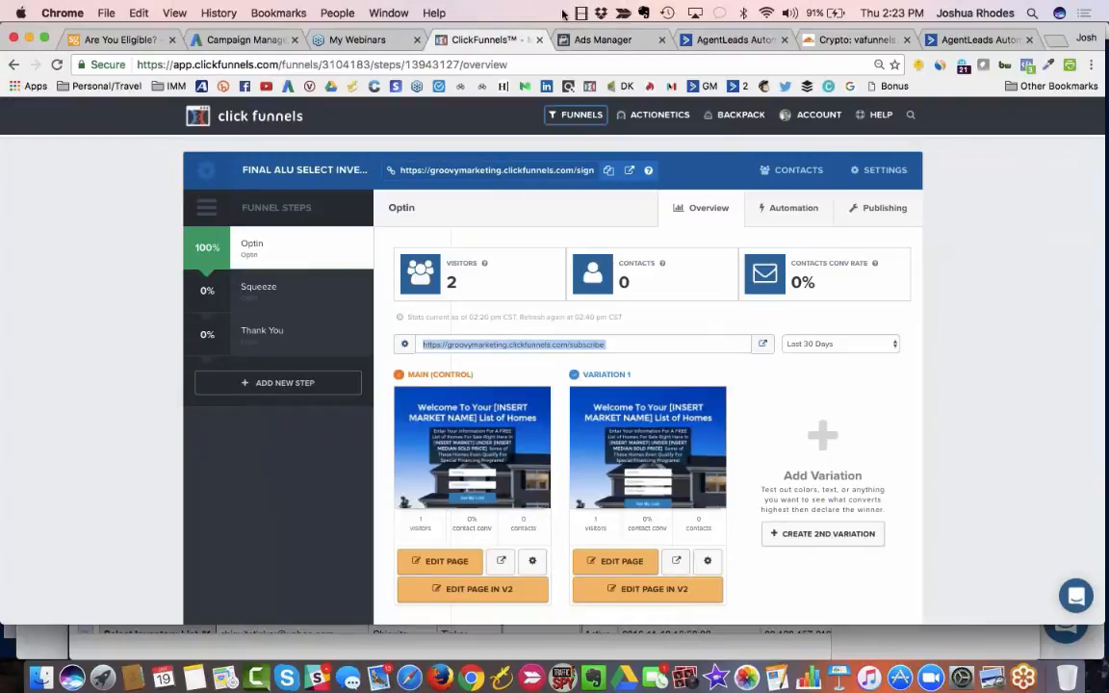
click(601, 39)
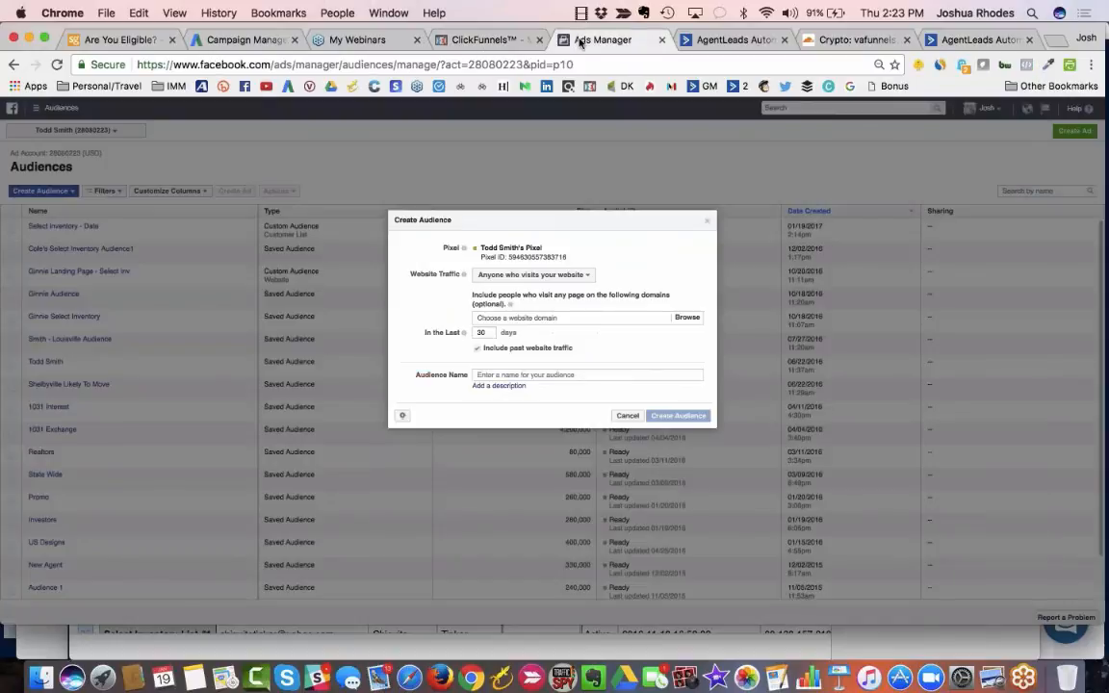
Try to enter the copied opt-in page URL as the website domain to include
click(520, 317)
key(super+v)
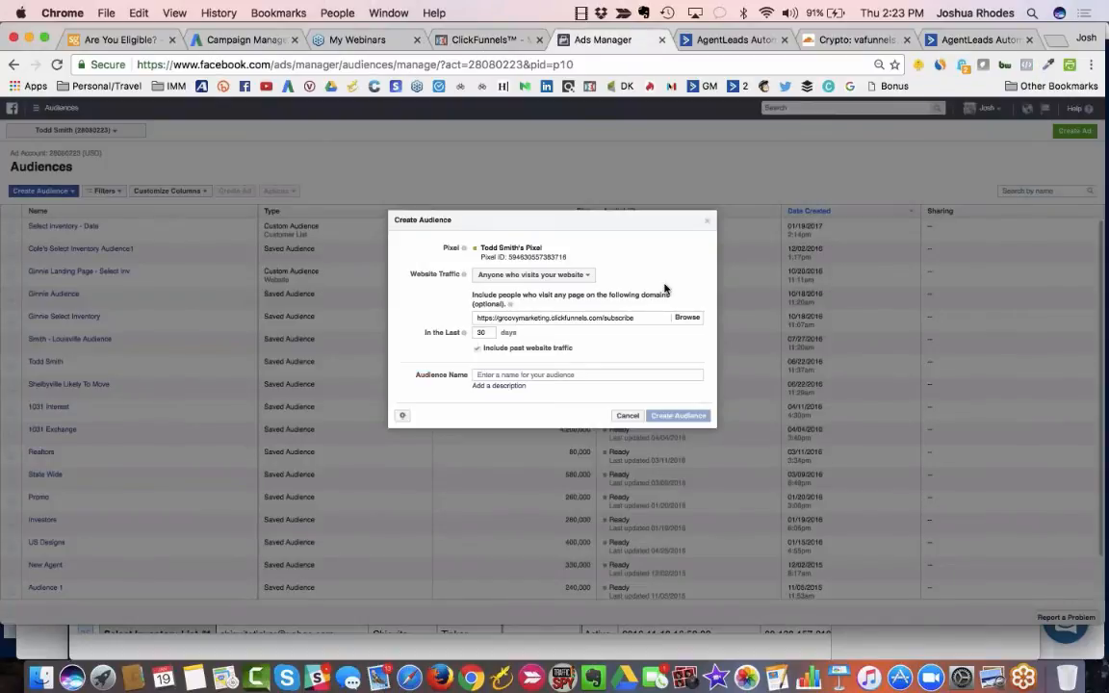
click(694, 268)
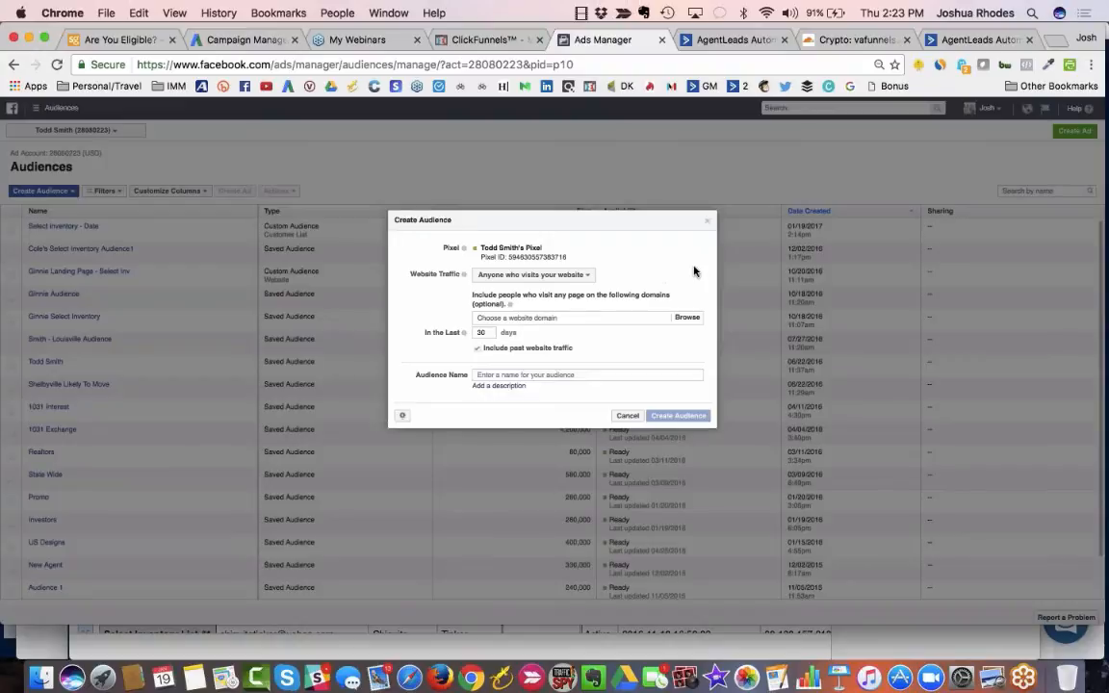
click(555, 318)
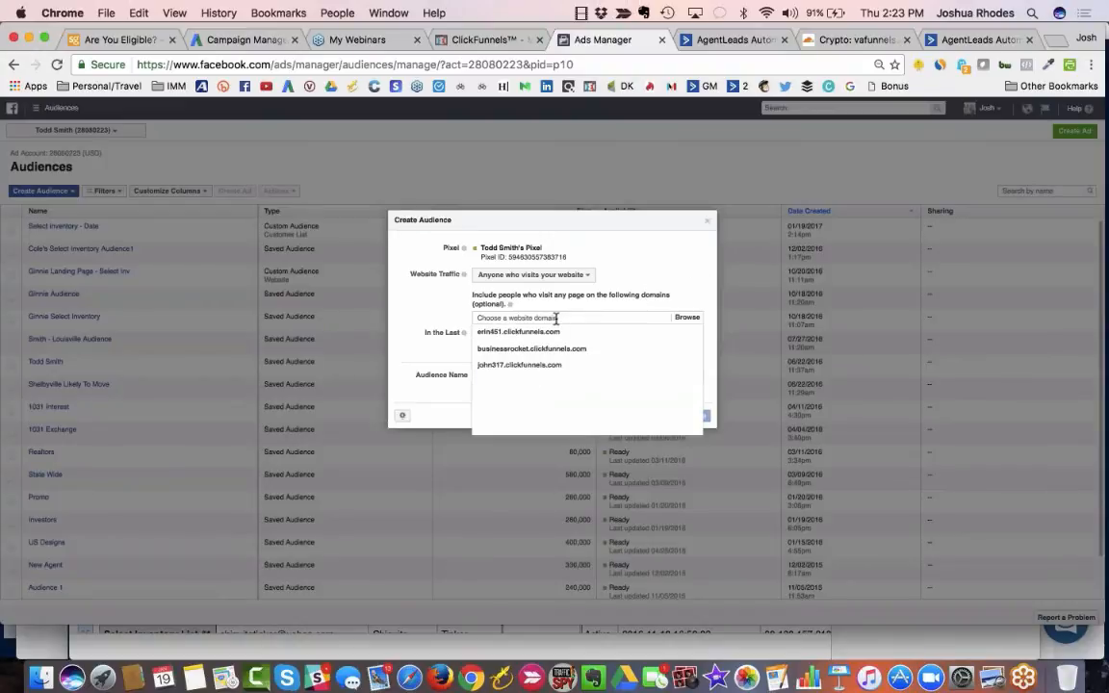
key(cmd+v)
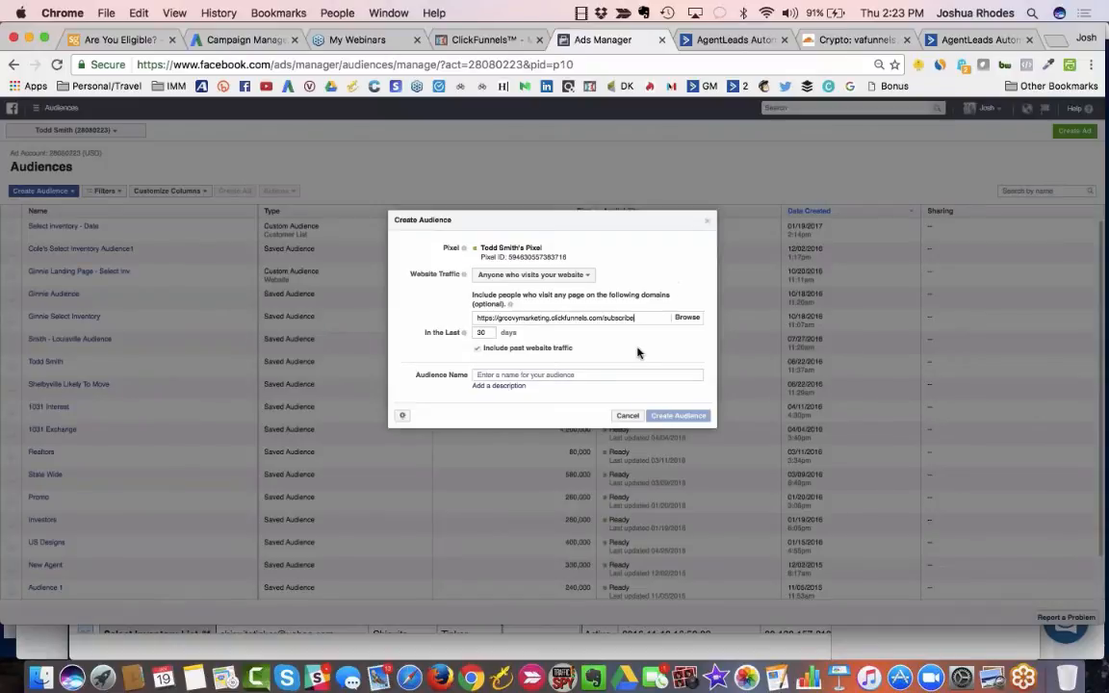
click(578, 375)
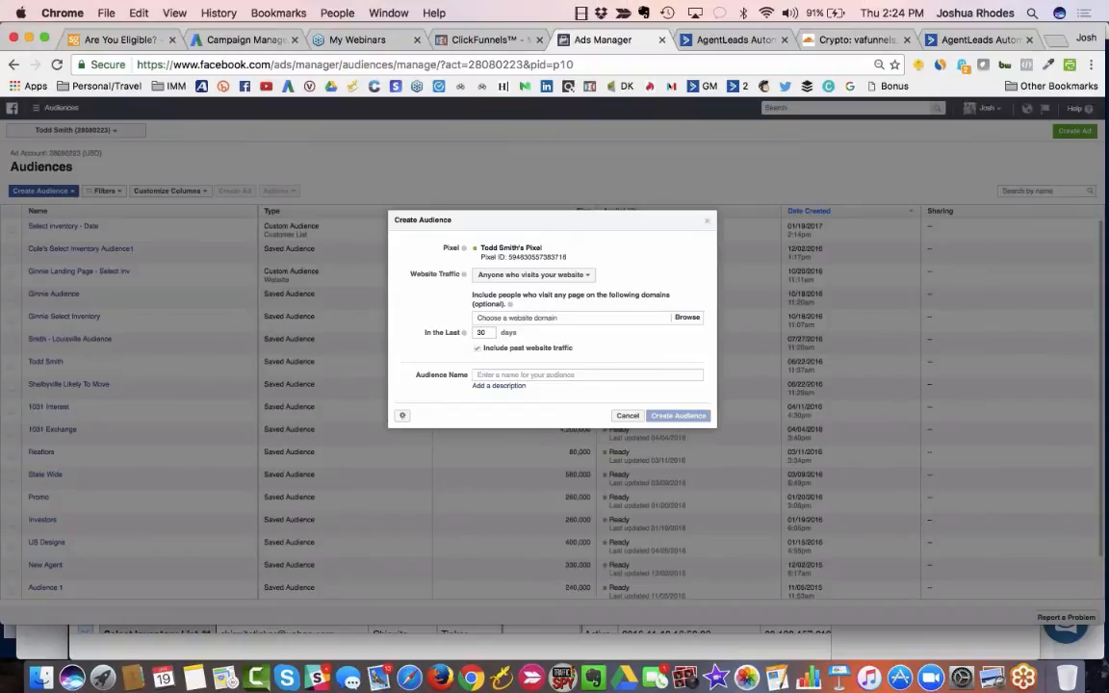
click(528, 317)
click(430, 302)
click(530, 276)
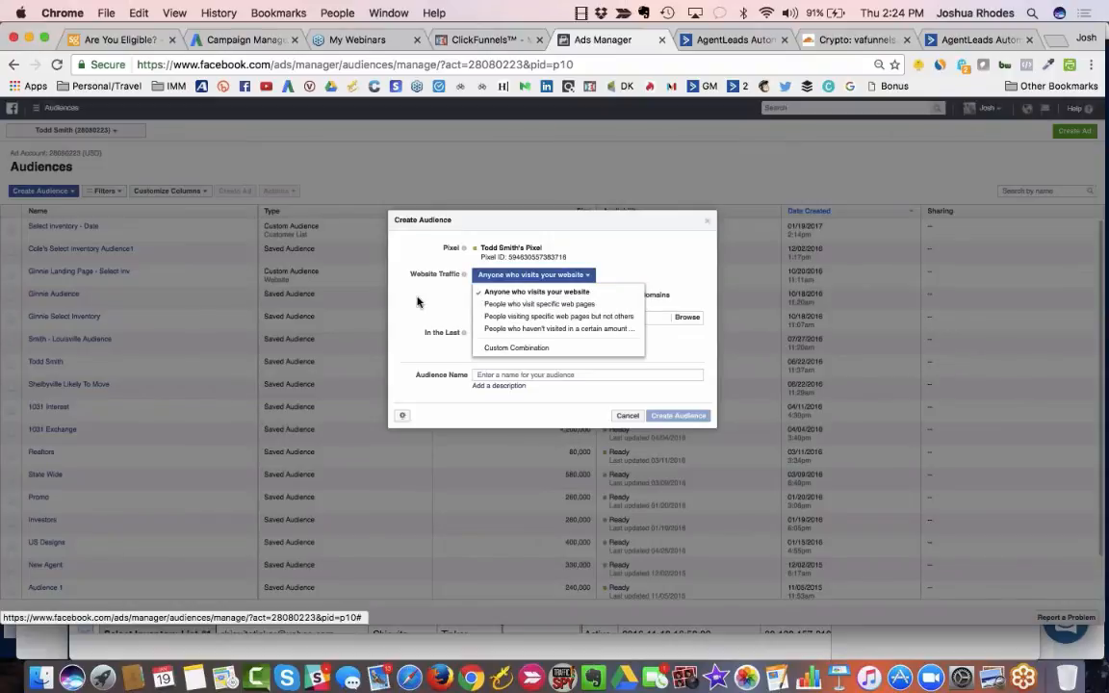
click(518, 294)
click(497, 277)
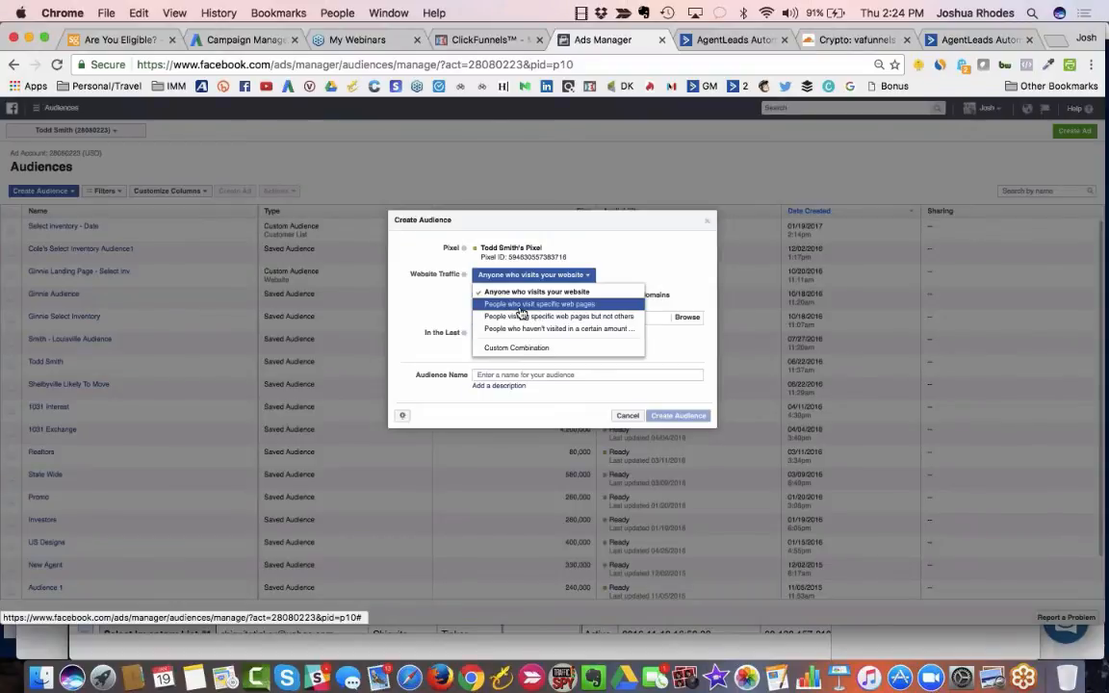
click(520, 306)
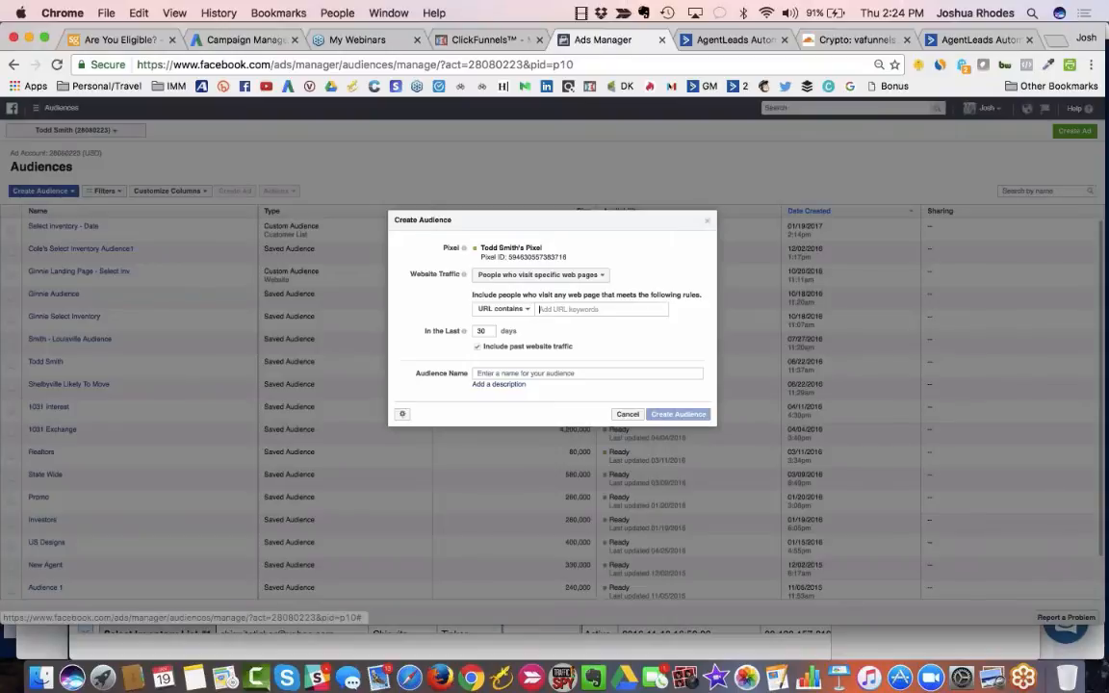
key(super+v)
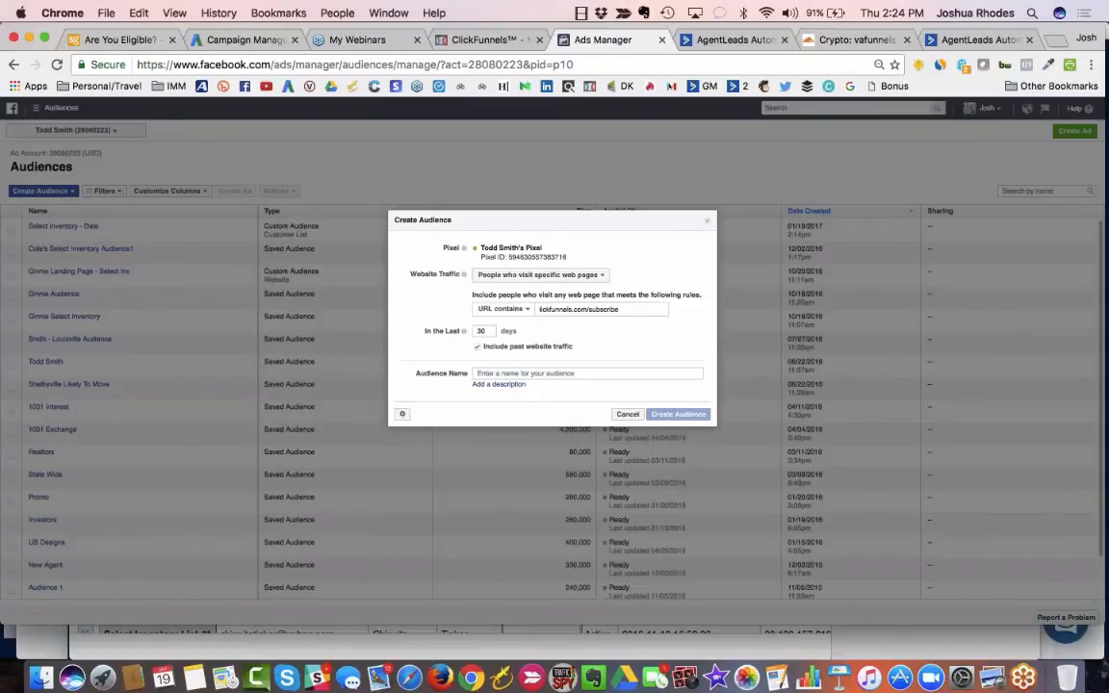
key(Return)
Copy the main (control) page's path from its ClickFunnels settings and add optin10445720 as a URL keyword in the Facebook audience
click(484, 39)
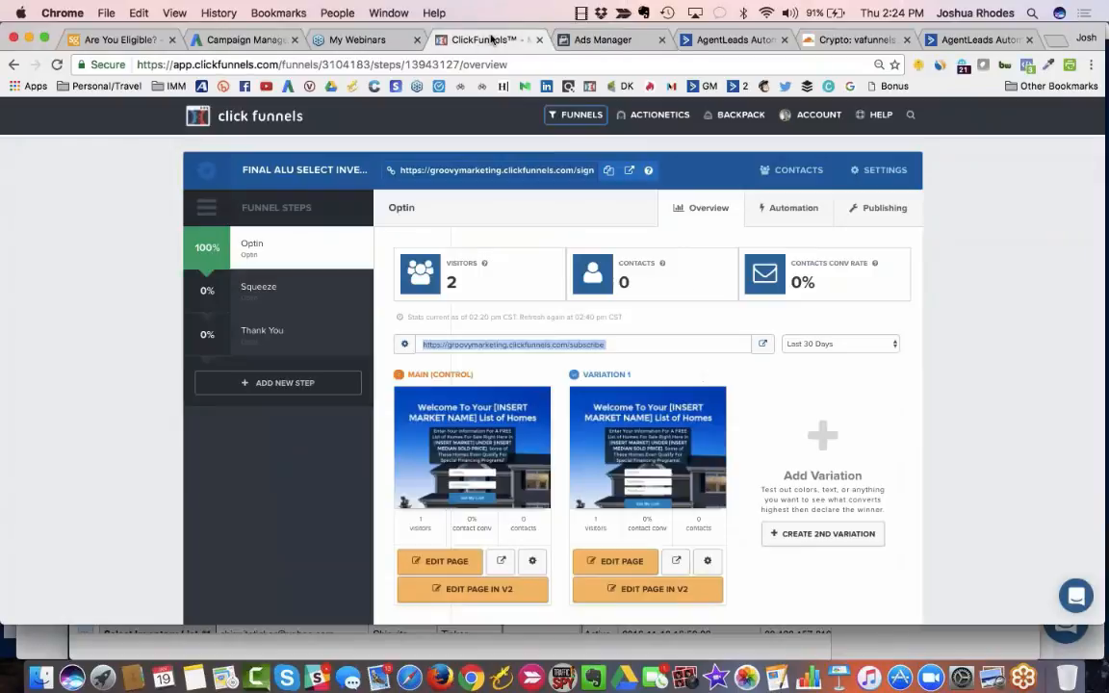
scroll(564, 395, down, 3)
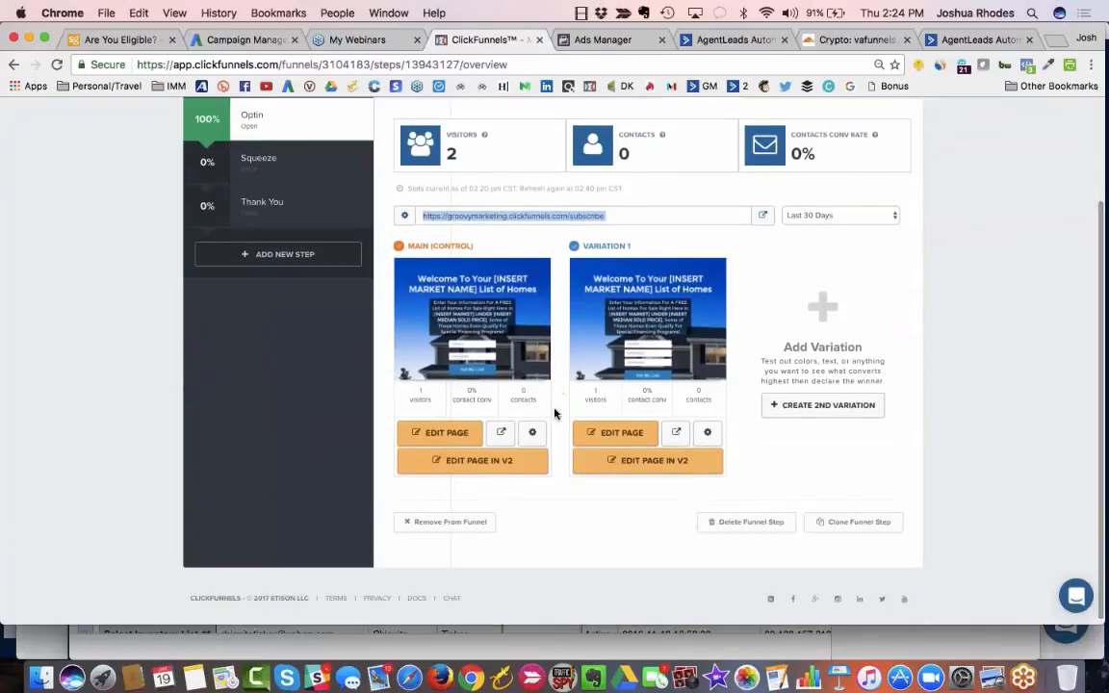
click(532, 432)
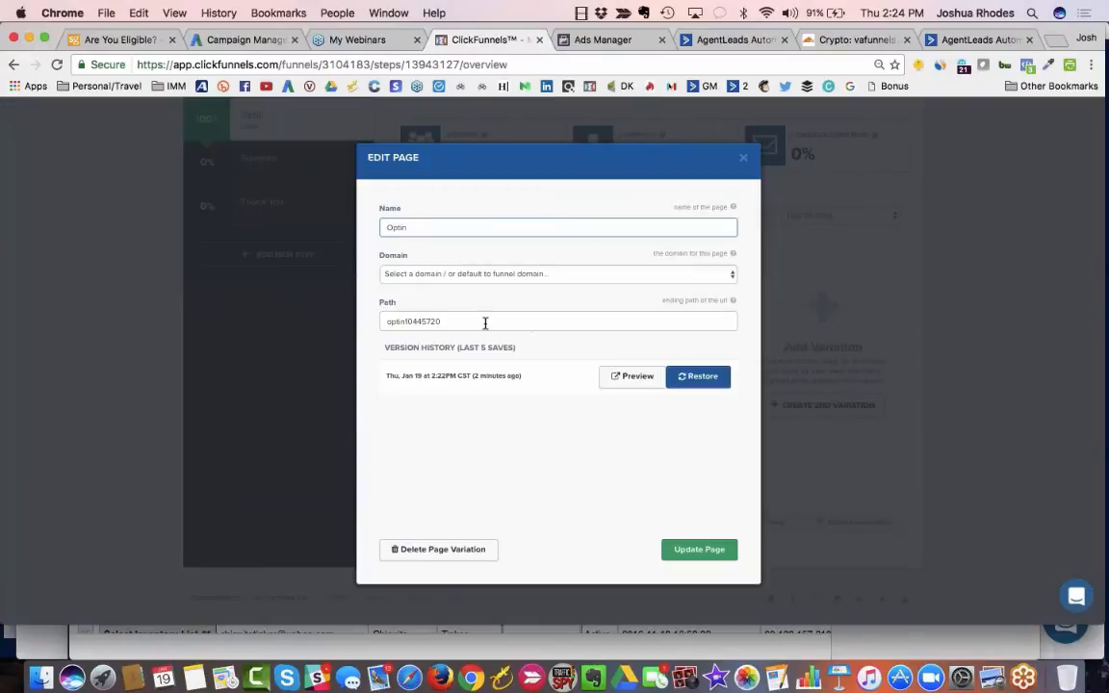
double_click(485, 322)
key(super+c)
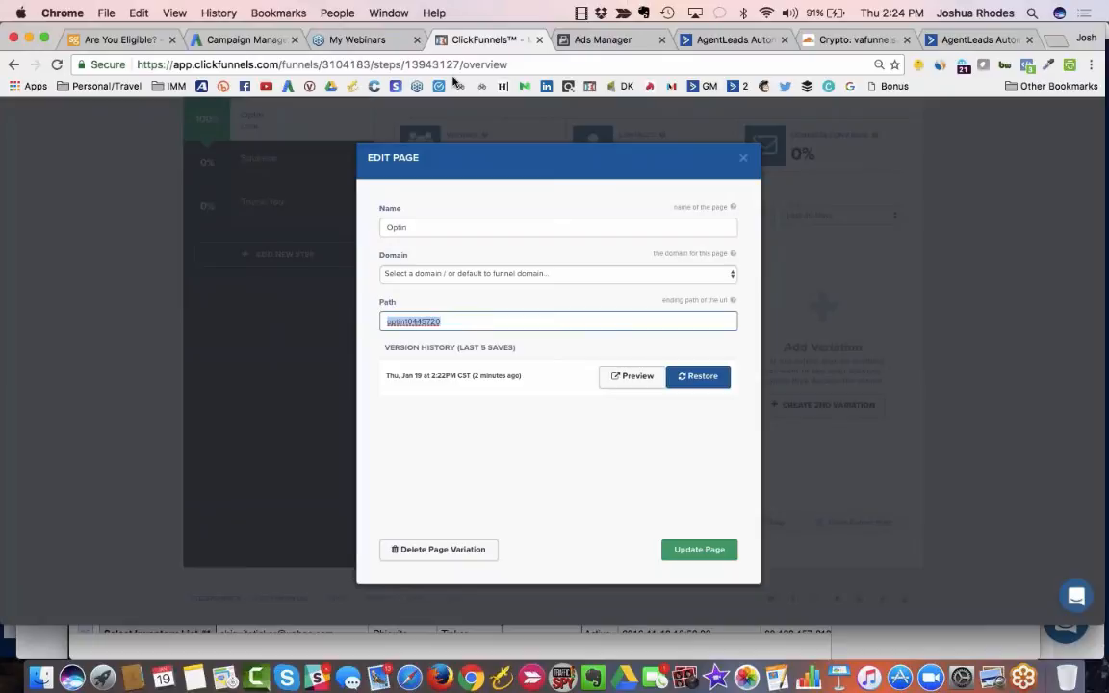
click(597, 39)
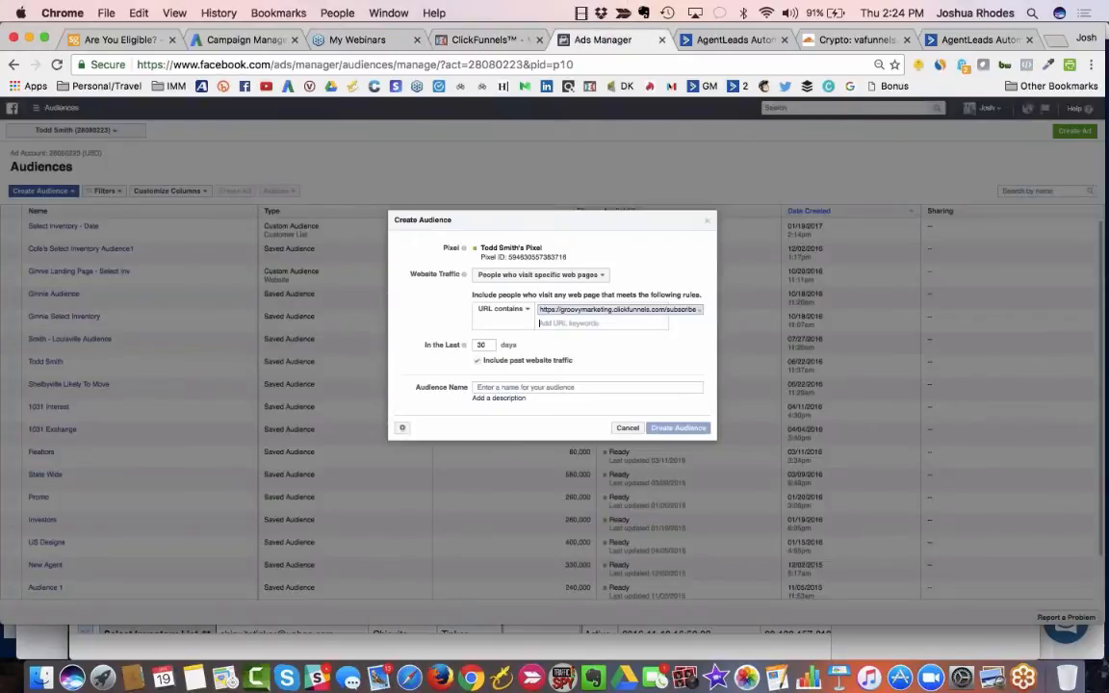
key(super+v)
key(Return)
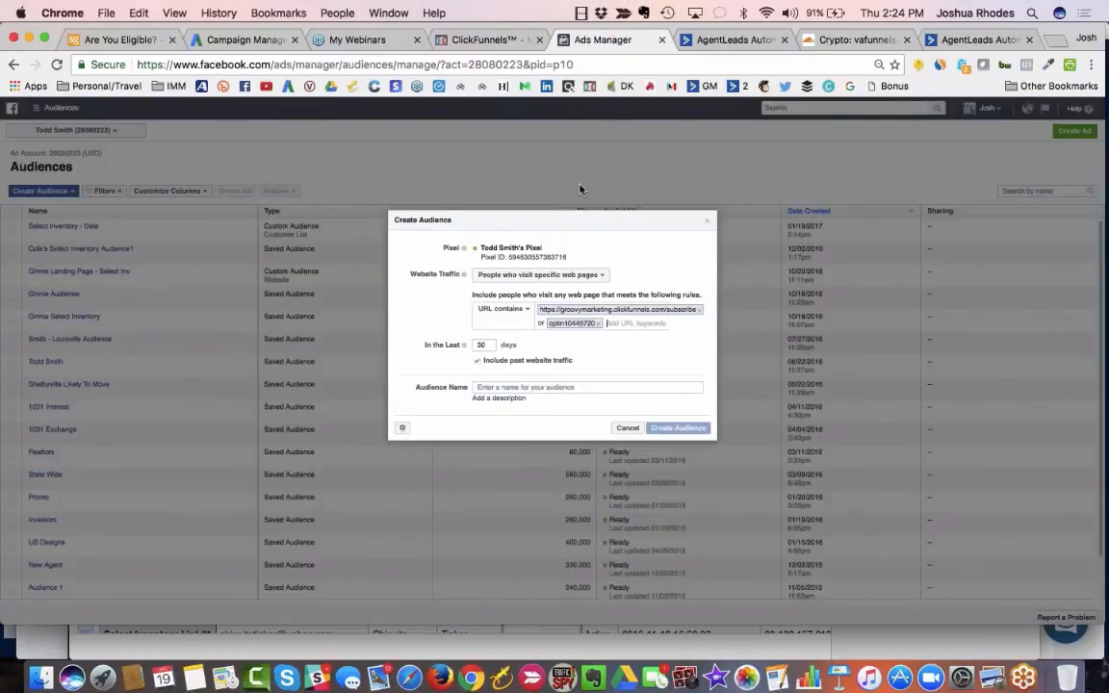
click(478, 43)
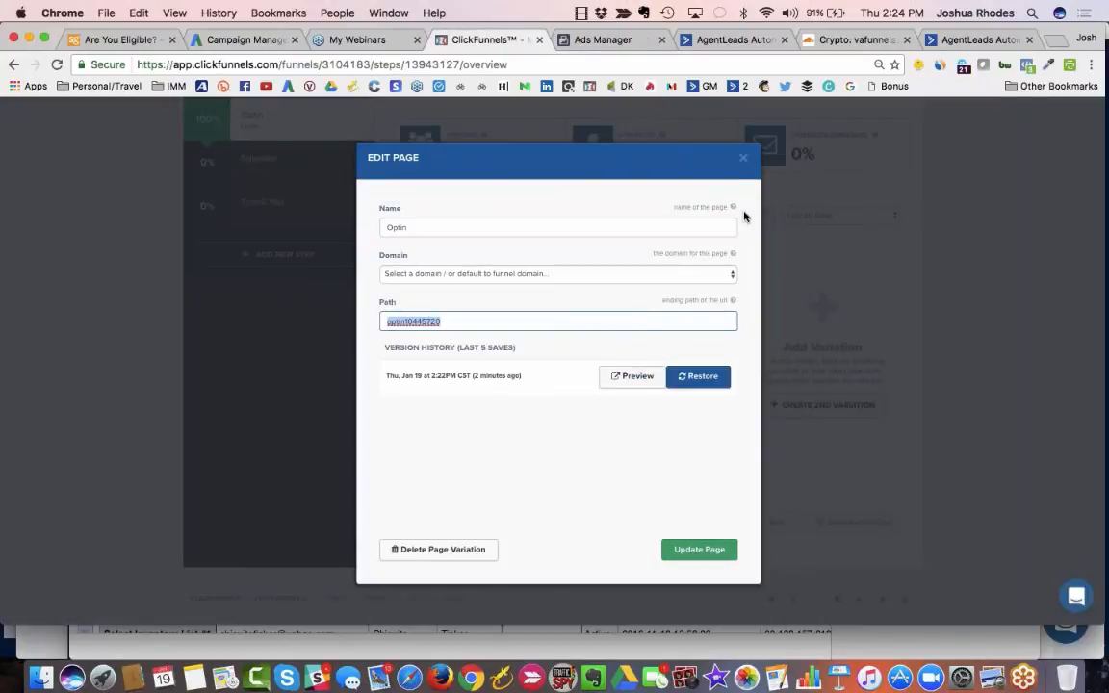
click(743, 157)
click(629, 433)
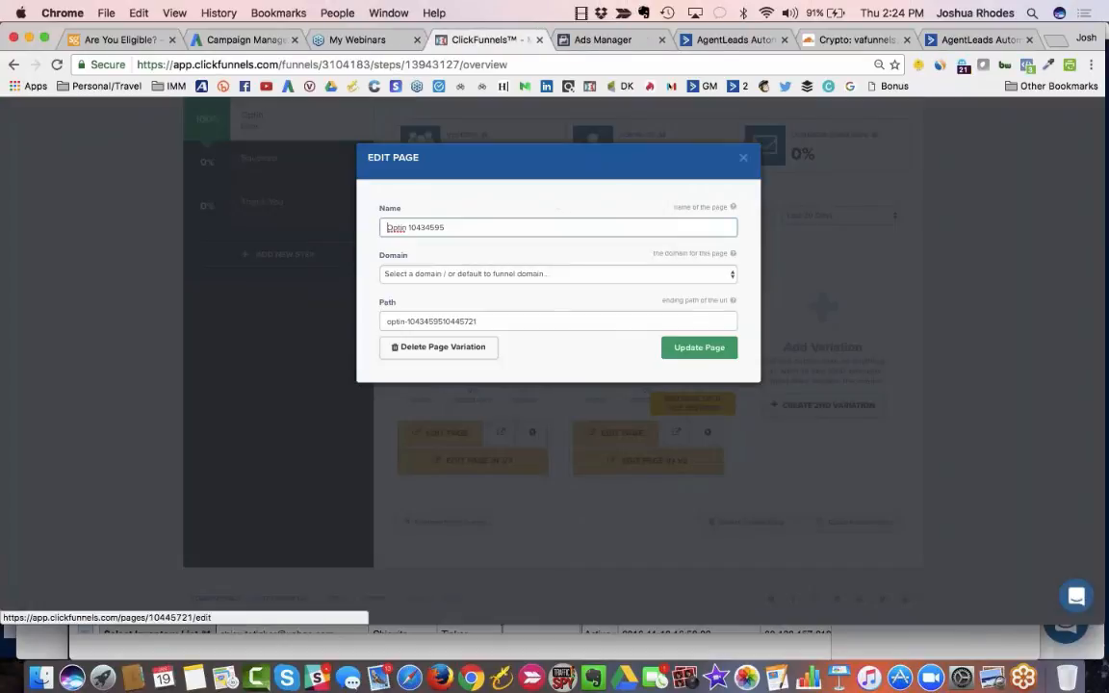
triple_click(440, 320)
key(super+c)
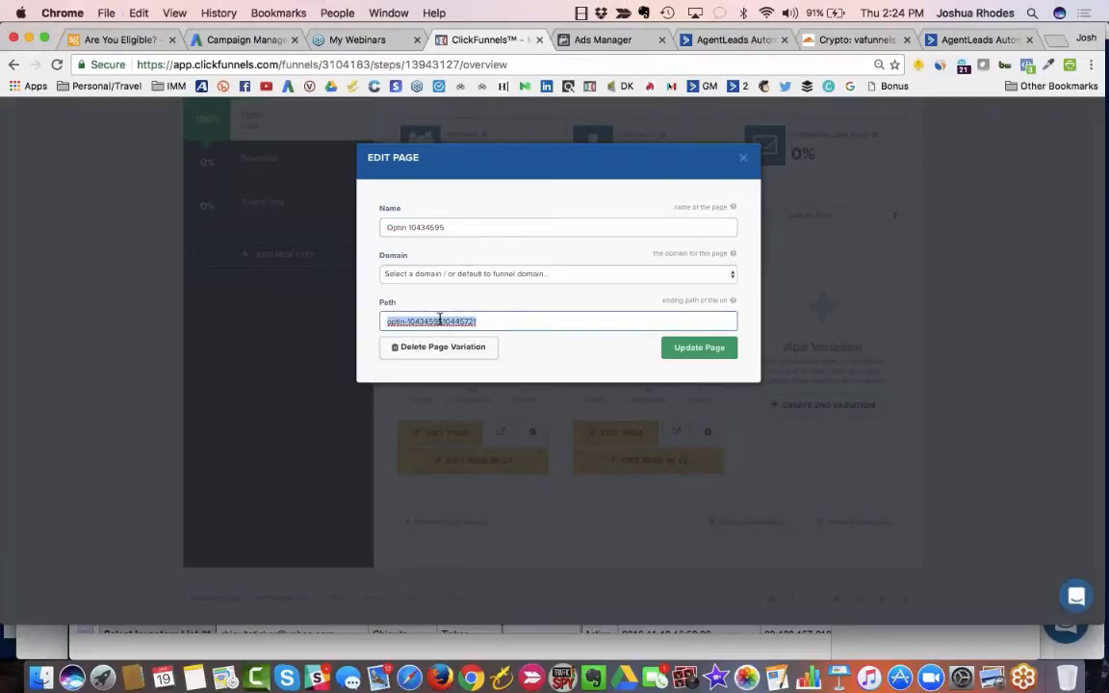
click(743, 157)
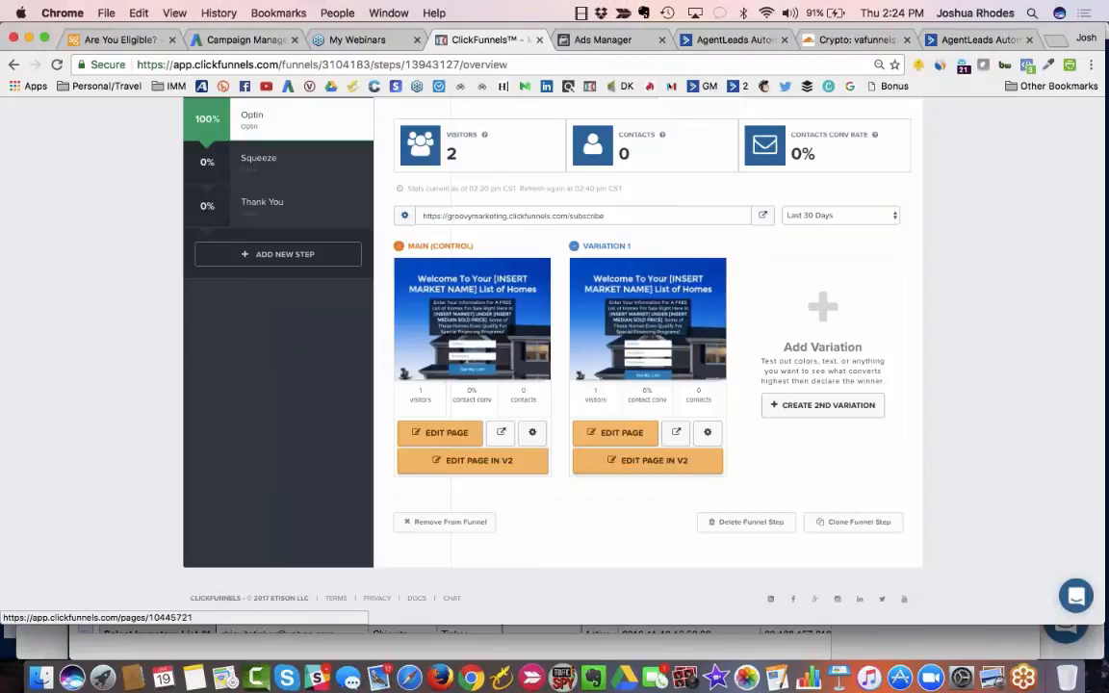
click(603, 40)
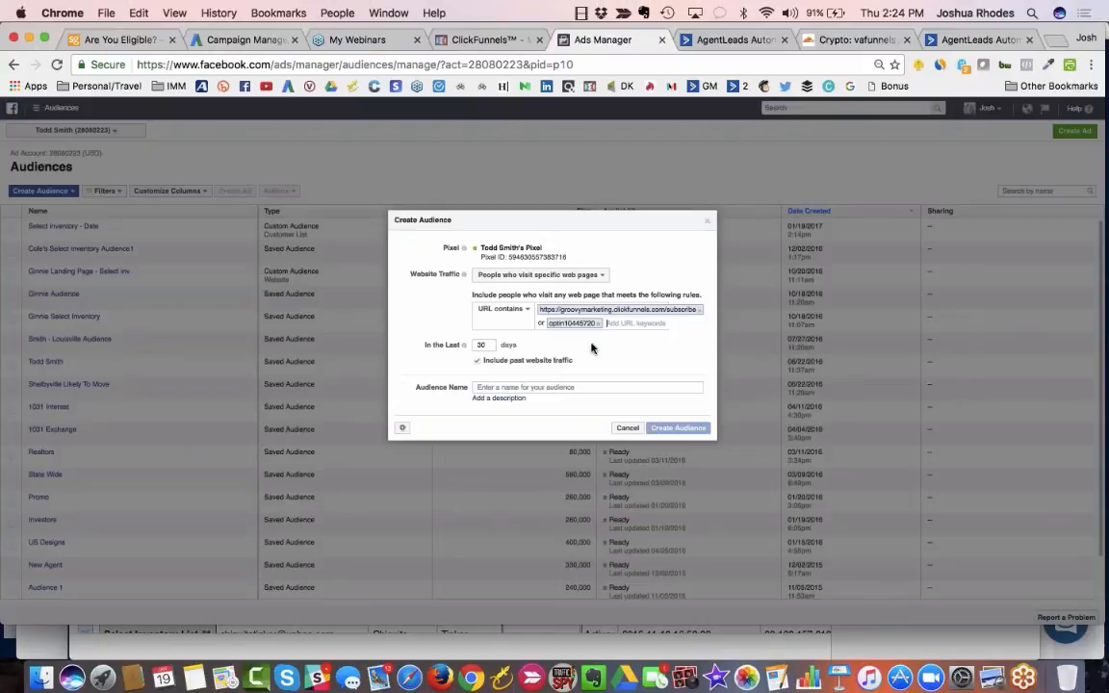
key(super+v)
key(Return)
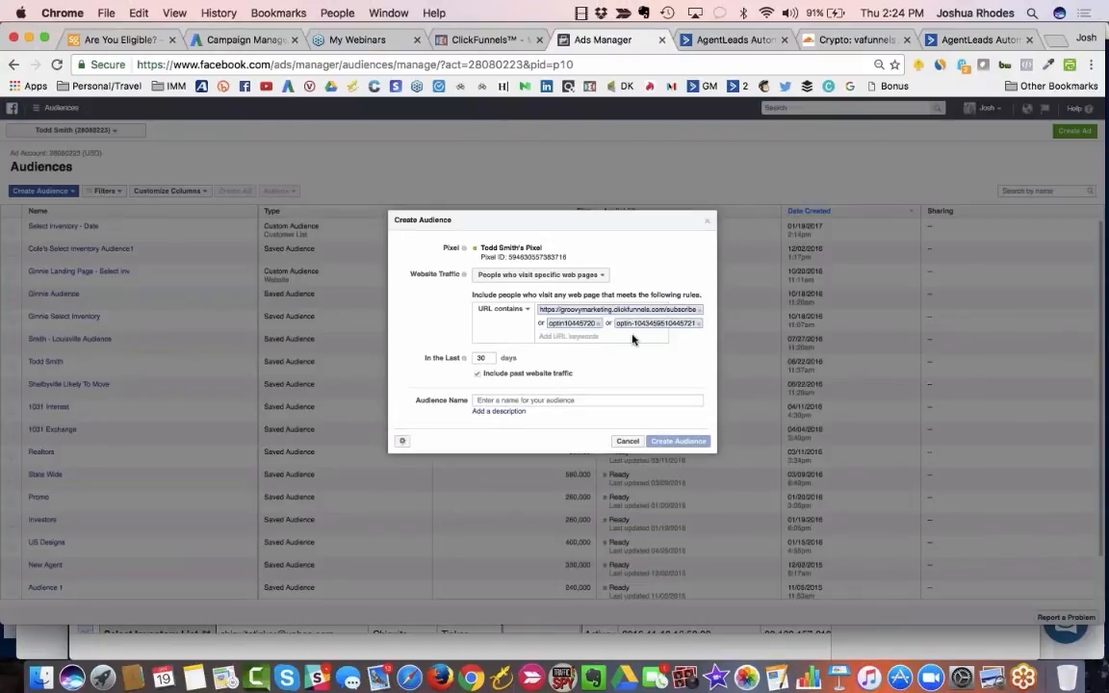
Return to ClickFunnels and review the main (control) page's path and the ending of the opt-in step's URL
click(492, 39)
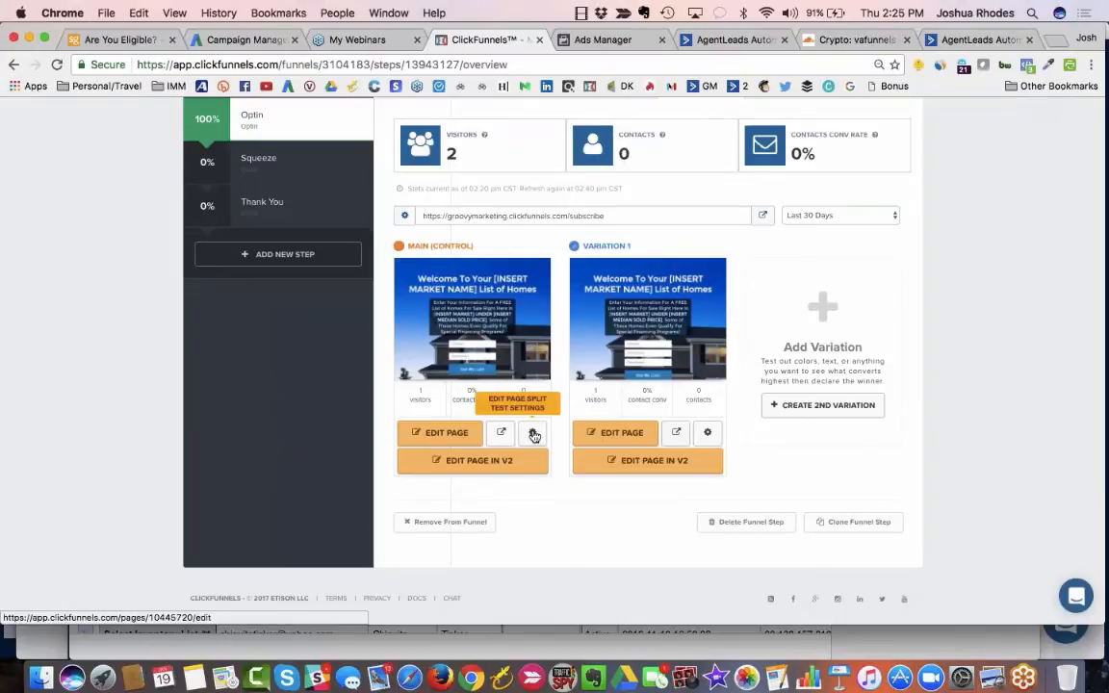
mouse_move(515, 337)
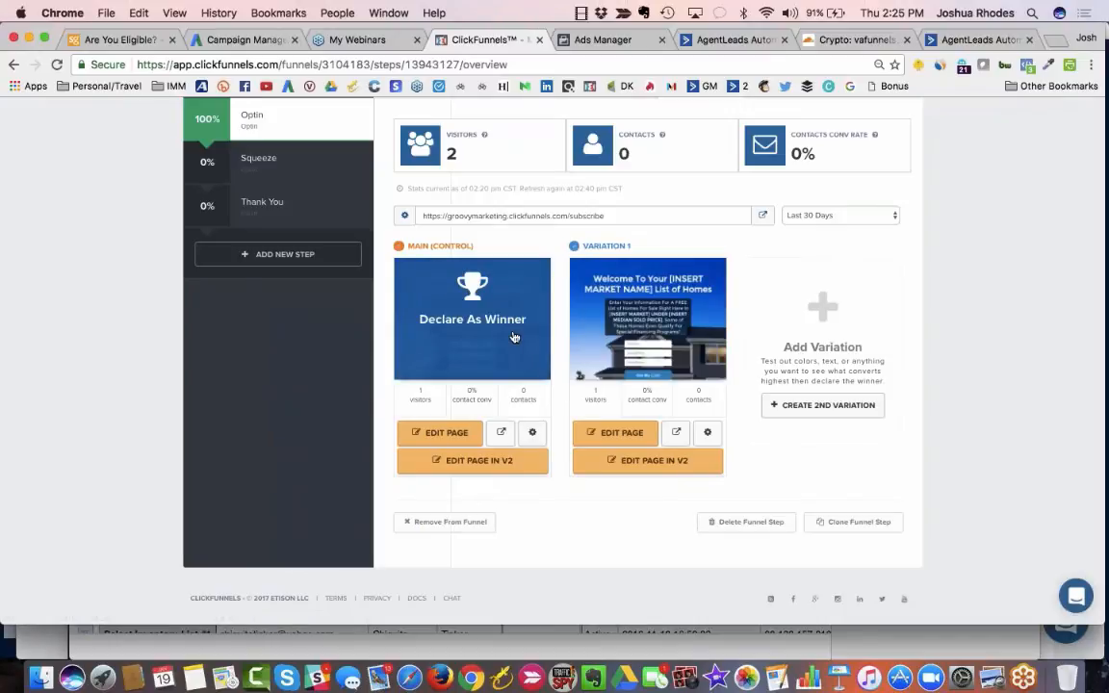
click(447, 432)
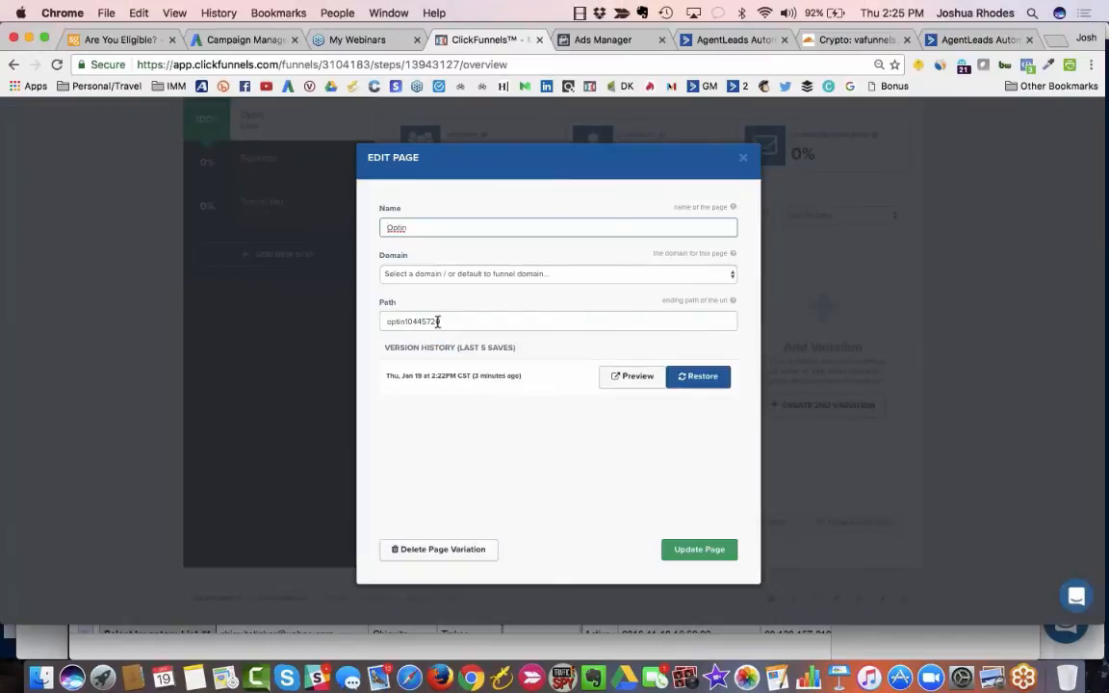
double_click(438, 322)
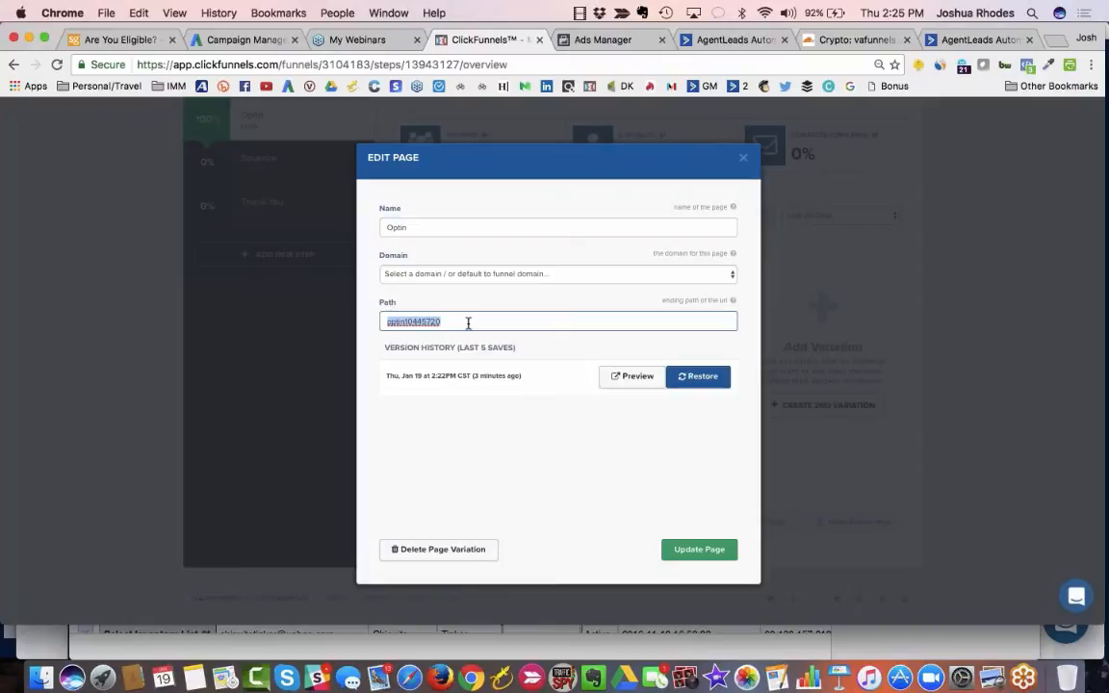
click(743, 157)
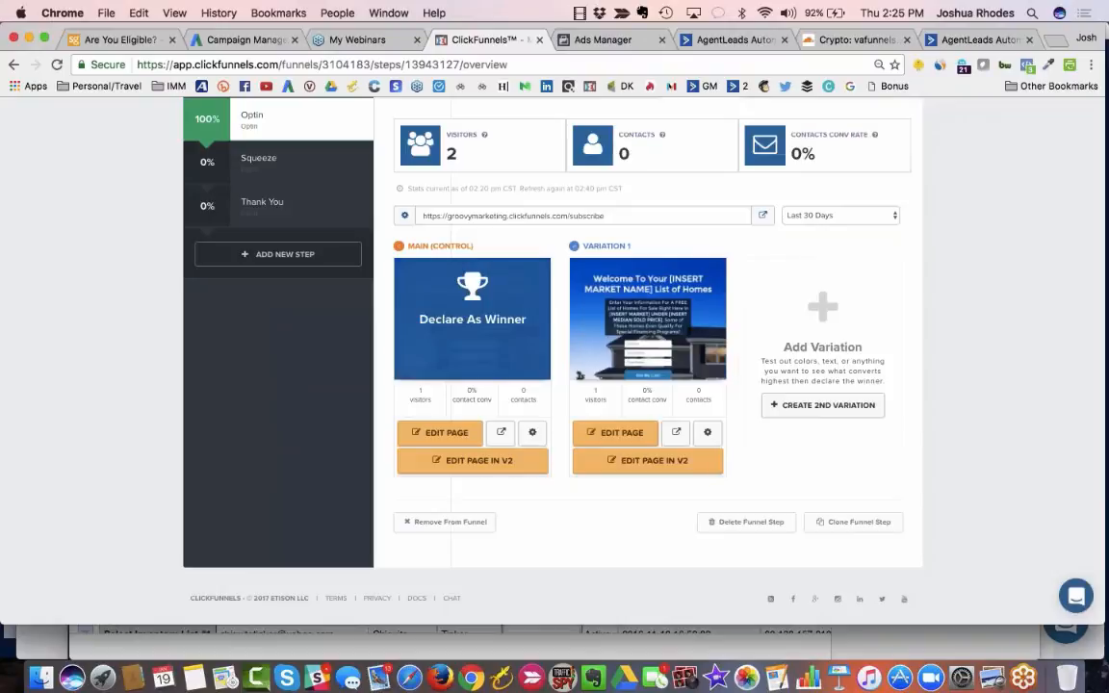
drag(572, 215, 622, 217)
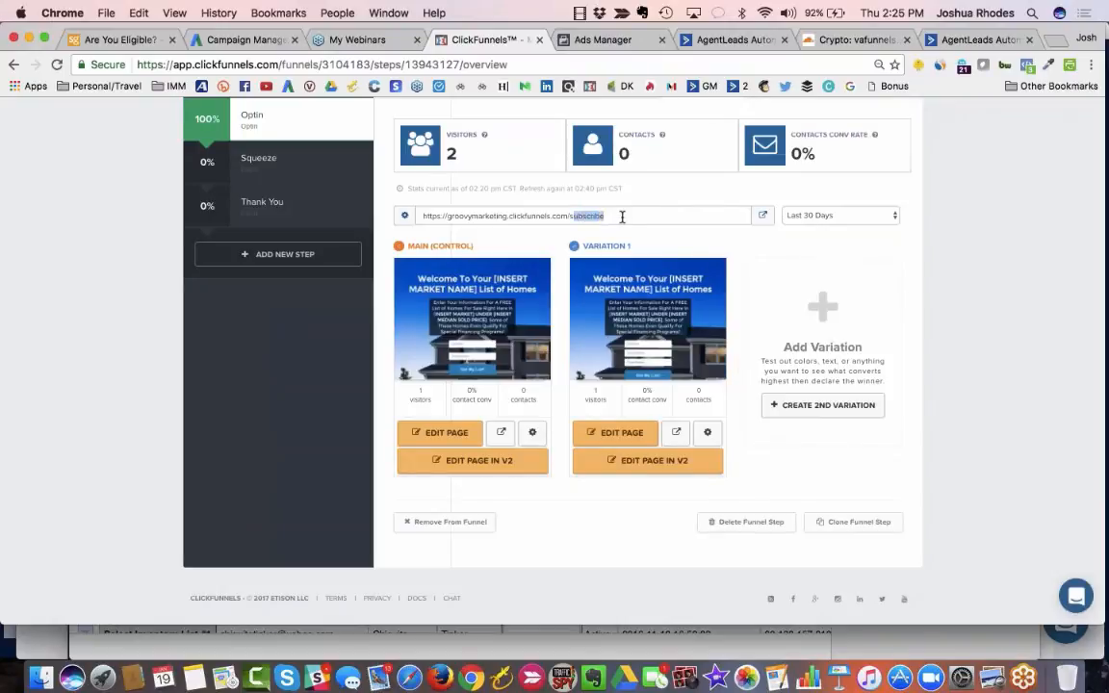
Compare the opt-in step's URL ending with the path settings of the main (control) page and Variation 1
double_click(622, 217)
click(532, 432)
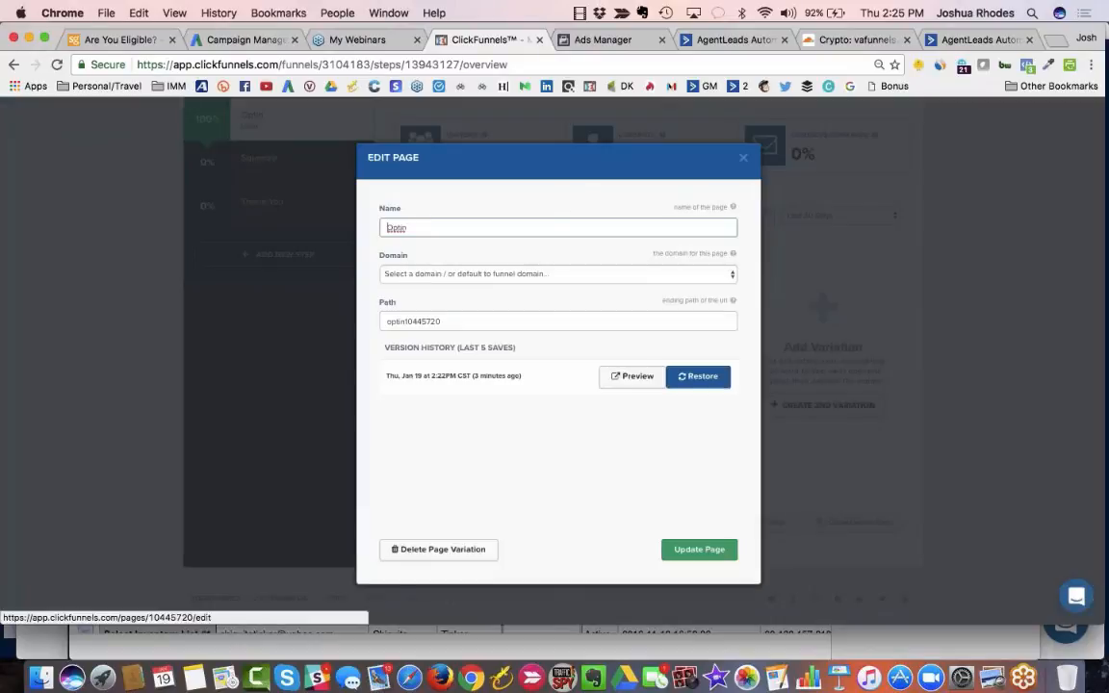
double_click(425, 320)
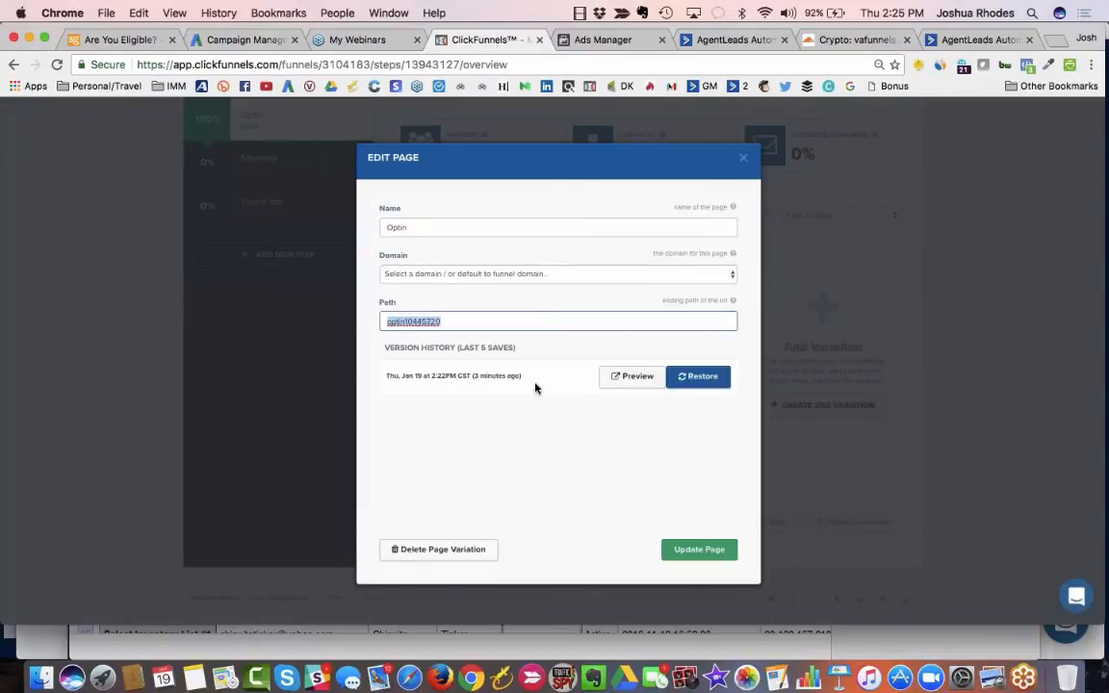
click(742, 159)
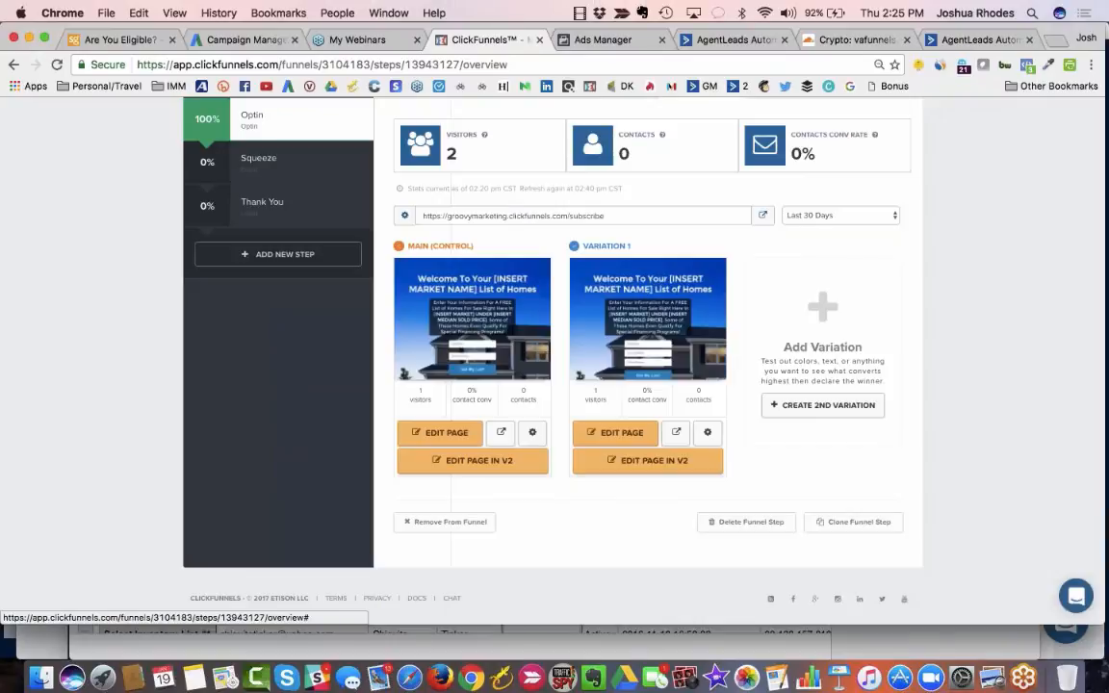
click(708, 432)
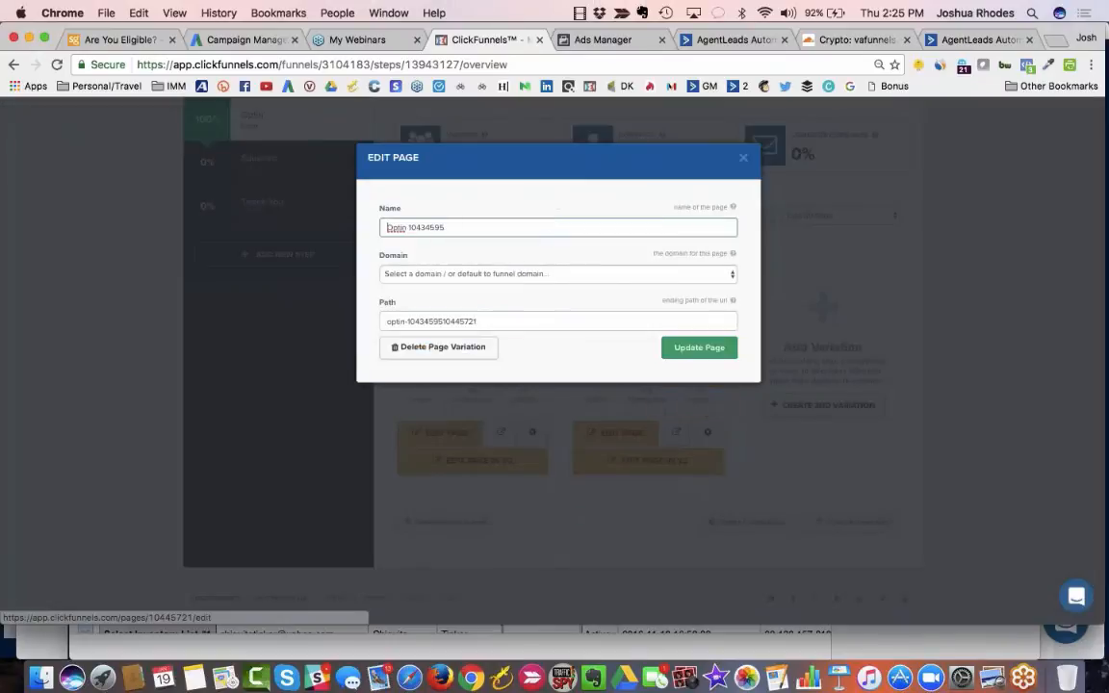
double_click(472, 321)
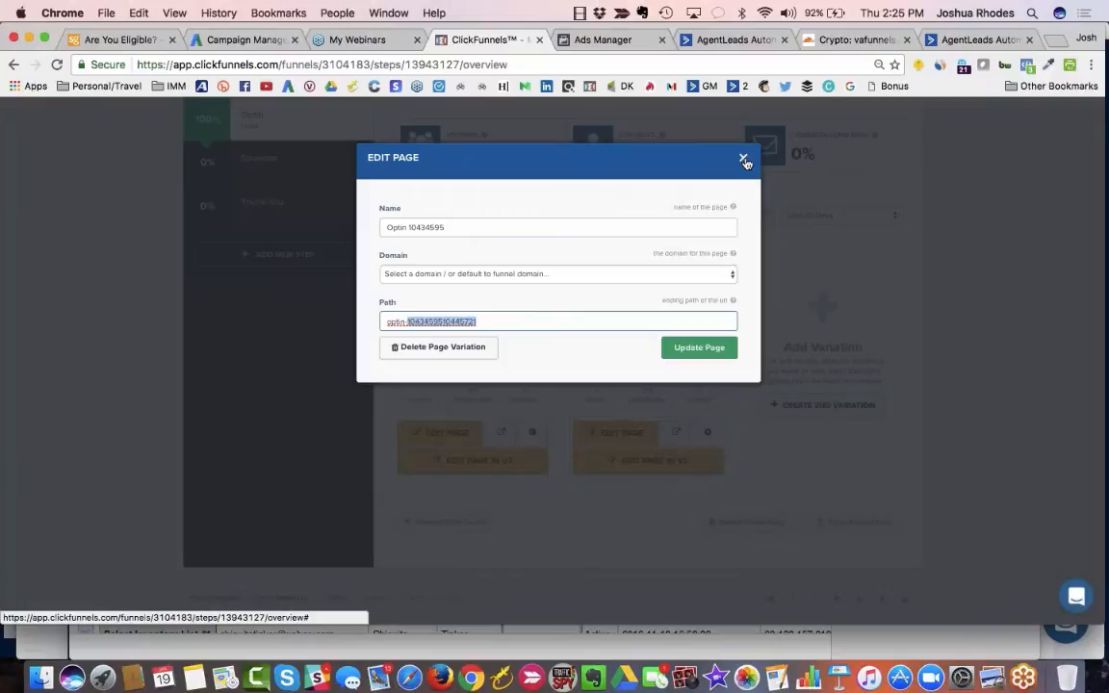
triple_click(435, 321)
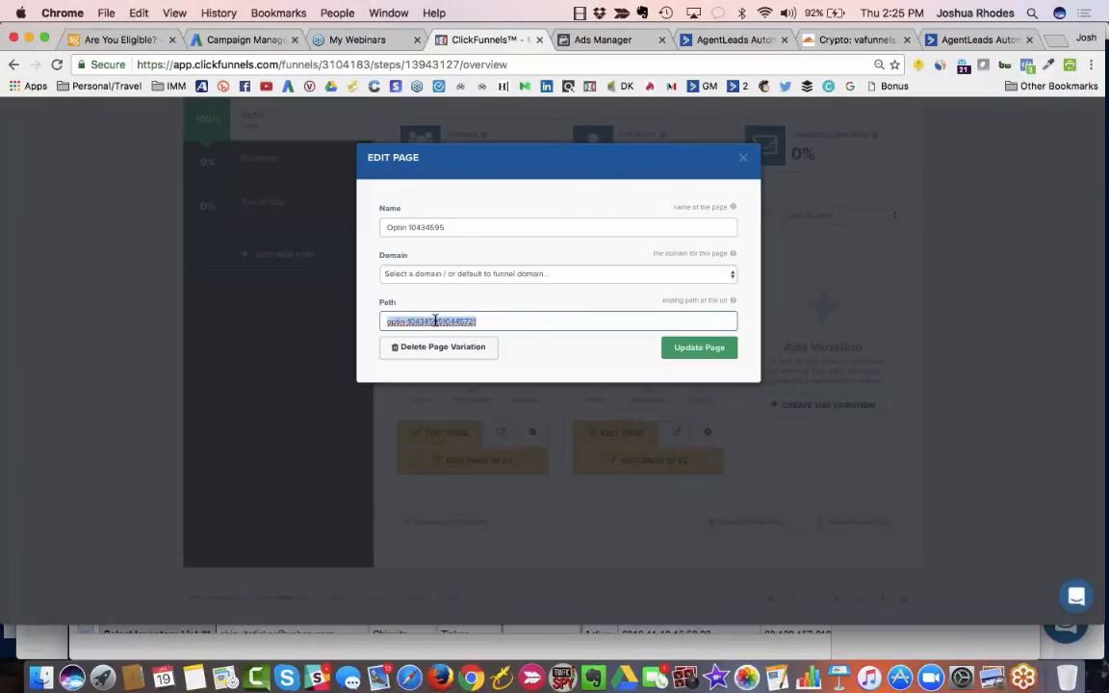
click(743, 157)
Switch back to Facebook Ads Manager and set the website traffic audience's time window to the last 180 days
click(601, 39)
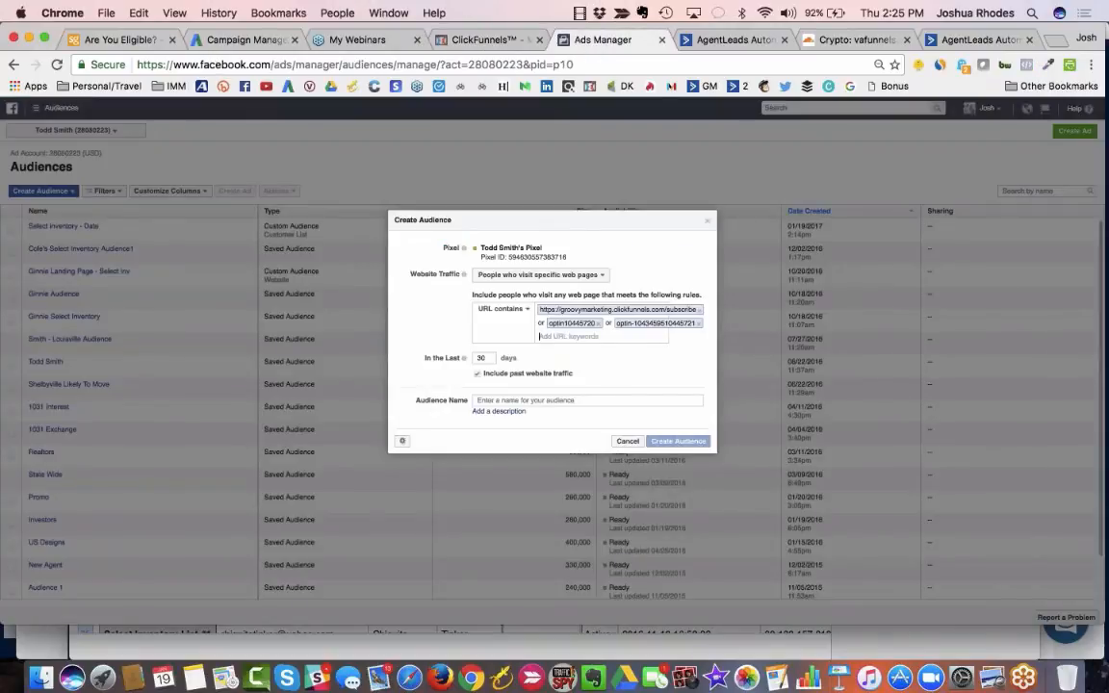
double_click(484, 358)
text(18)
Name the audience "Select Inventory Website Traffic", create it and dismiss the completion dialog
click(549, 400)
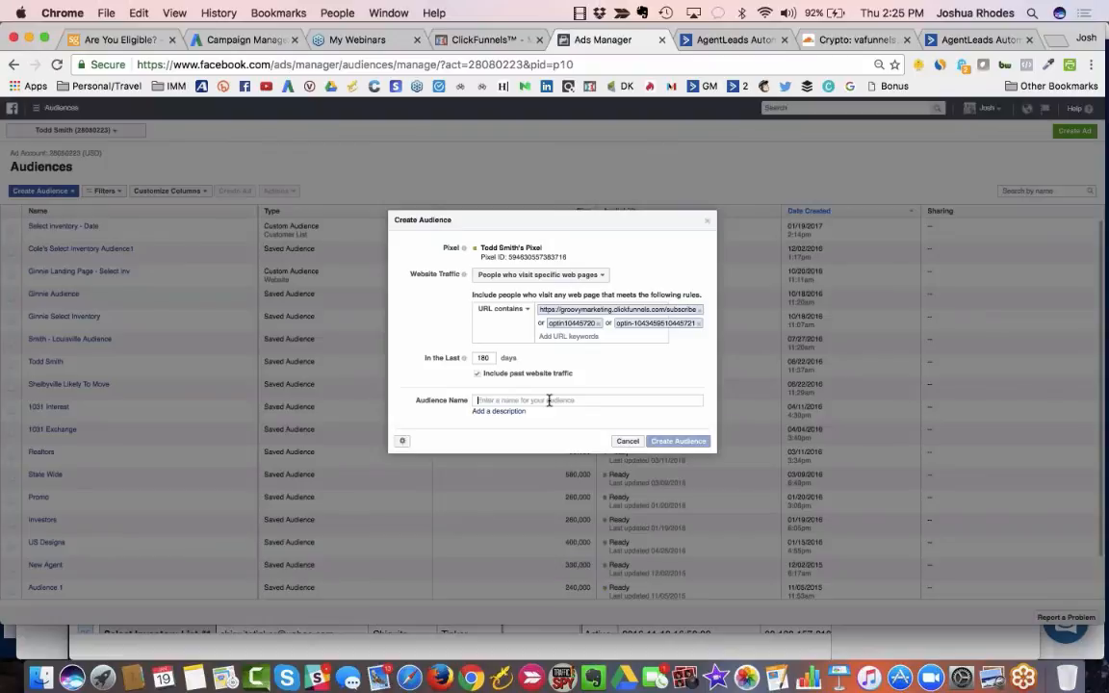
text(Select In)
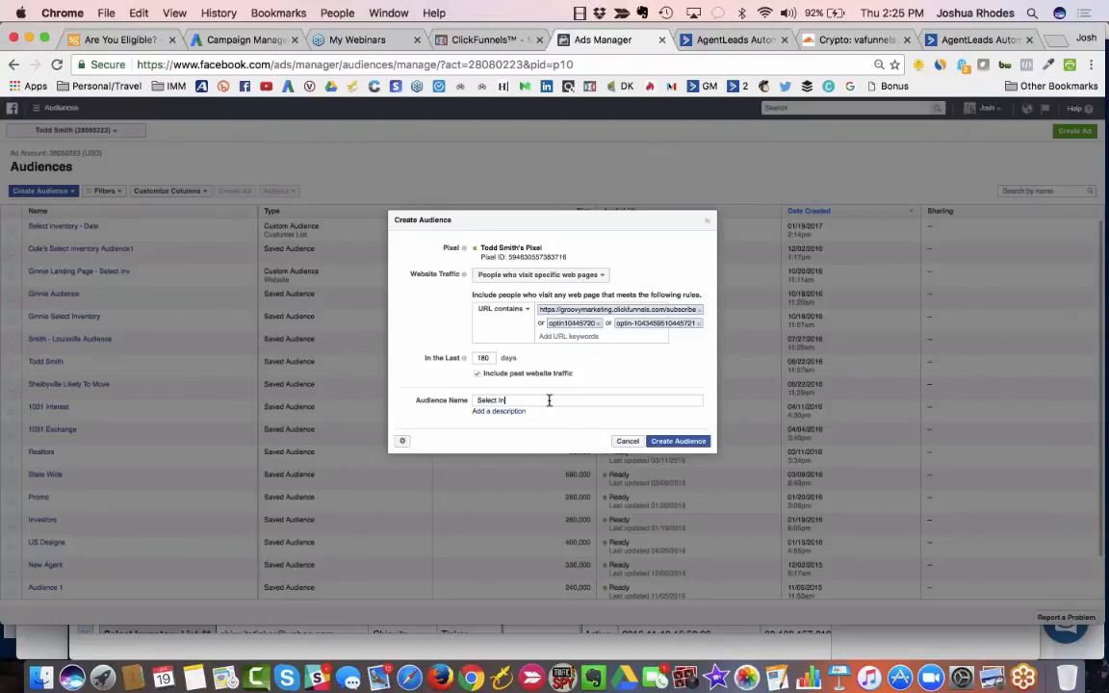
text(ventory Website Traffic)
click(677, 441)
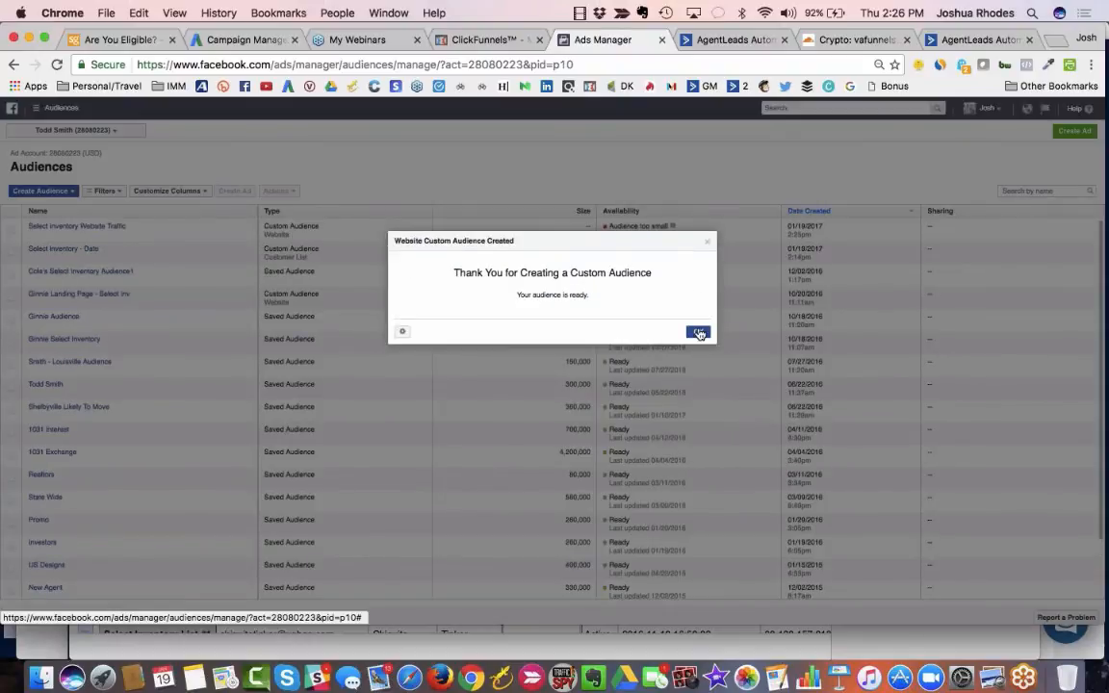
click(699, 333)
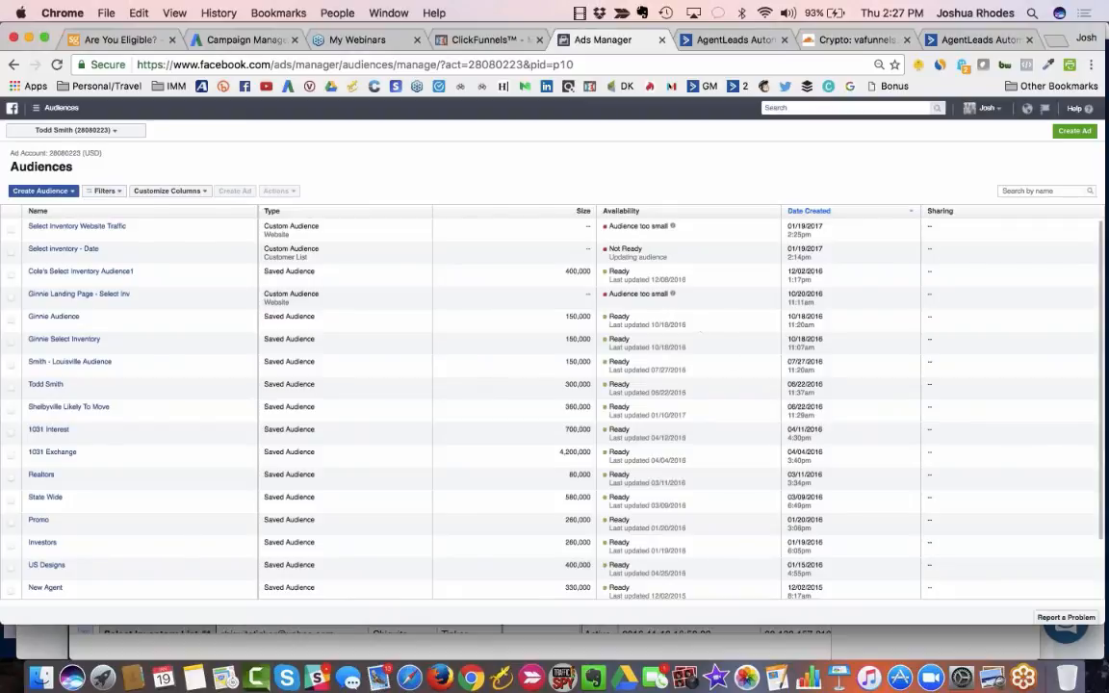
Switch to ClickFunnels, check the Optin step's contacts for the last 30 days and reopen the step's overview
click(462, 43)
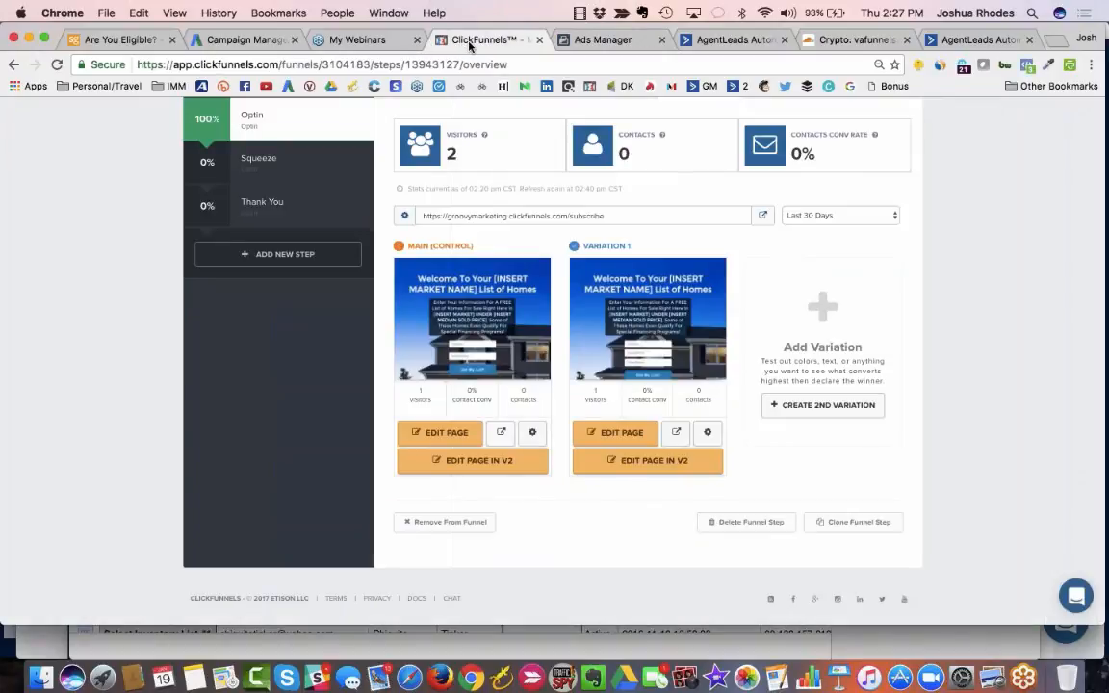
scroll(567, 290, up, 2)
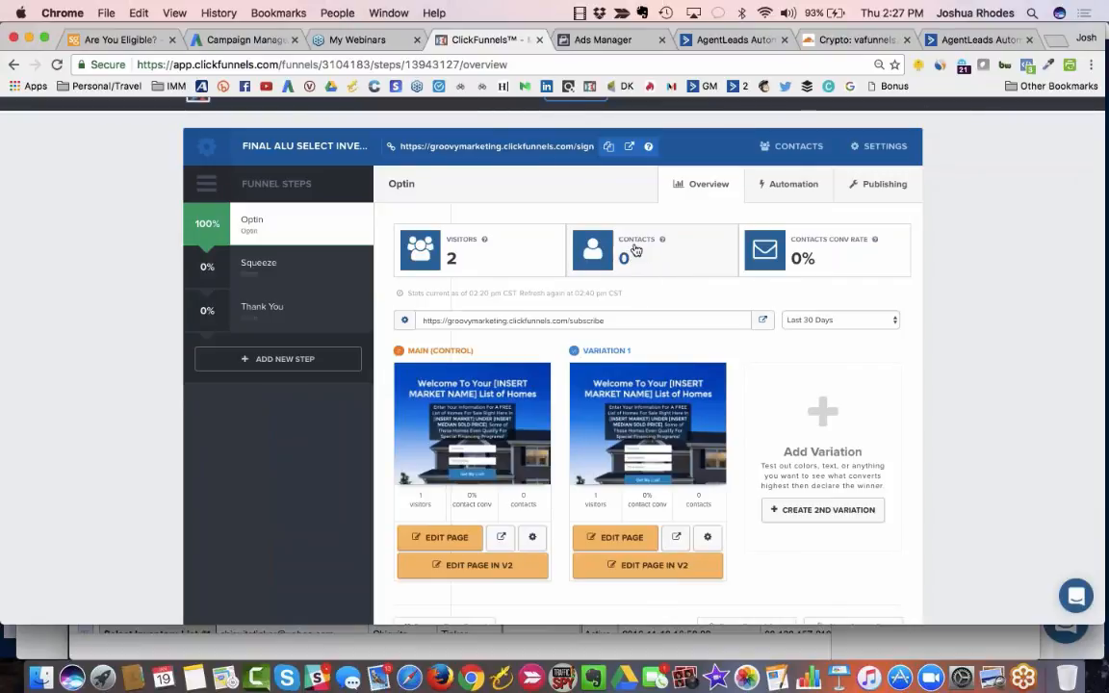
key(super+r)
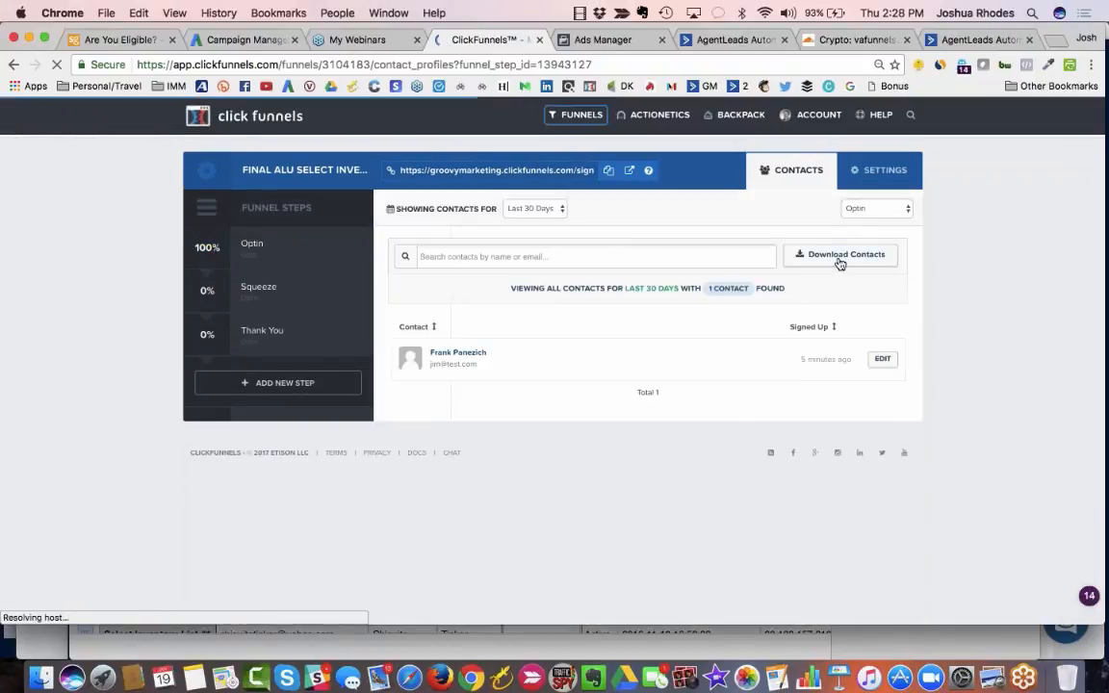
click(248, 245)
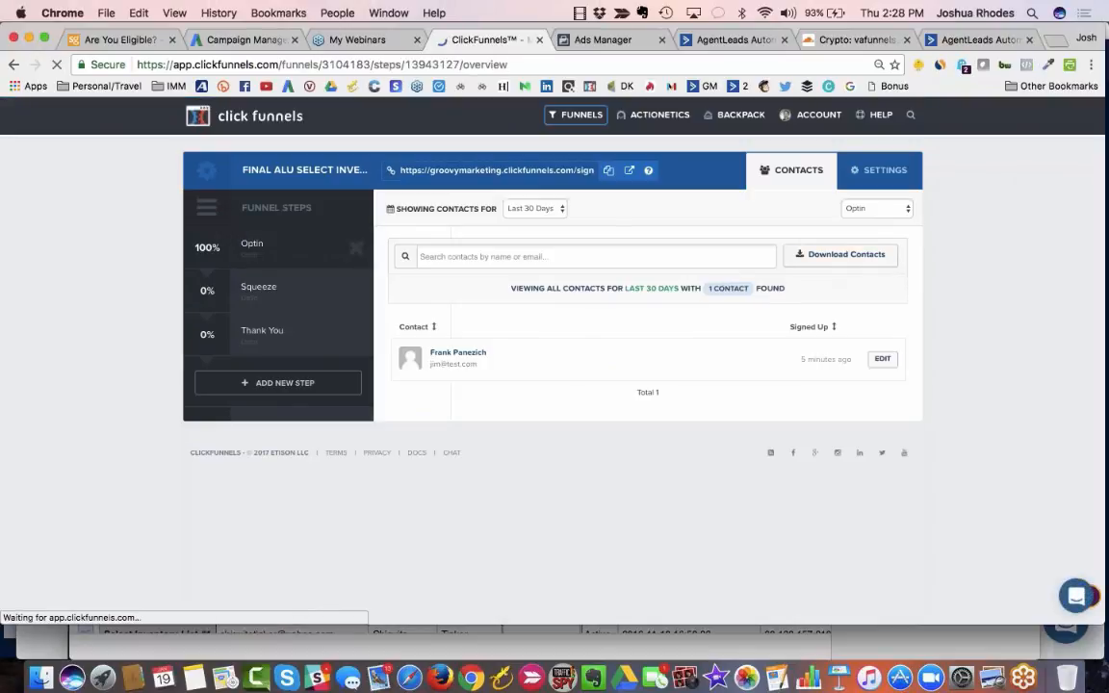